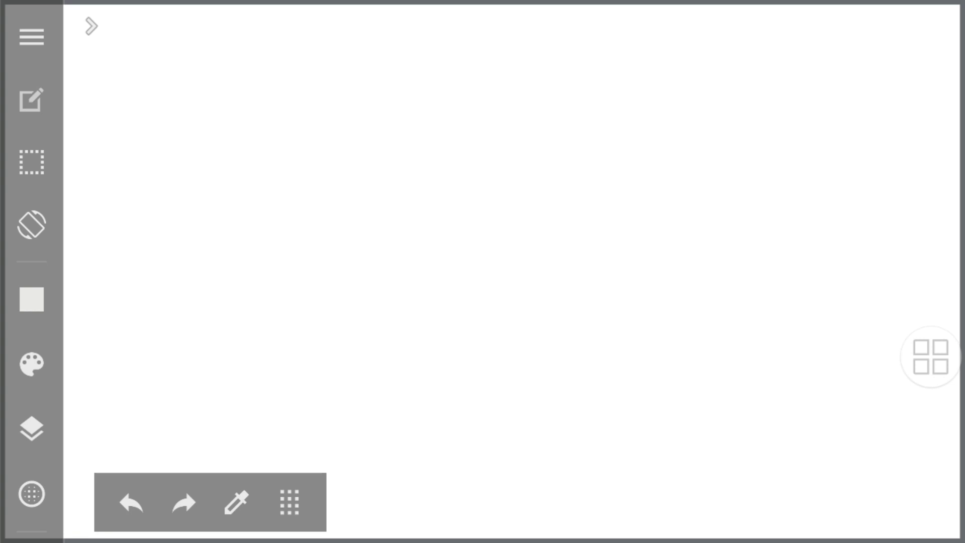
# Restore the black horizontal bar and duplicate its layer.
pyautogui.click(32, 300)
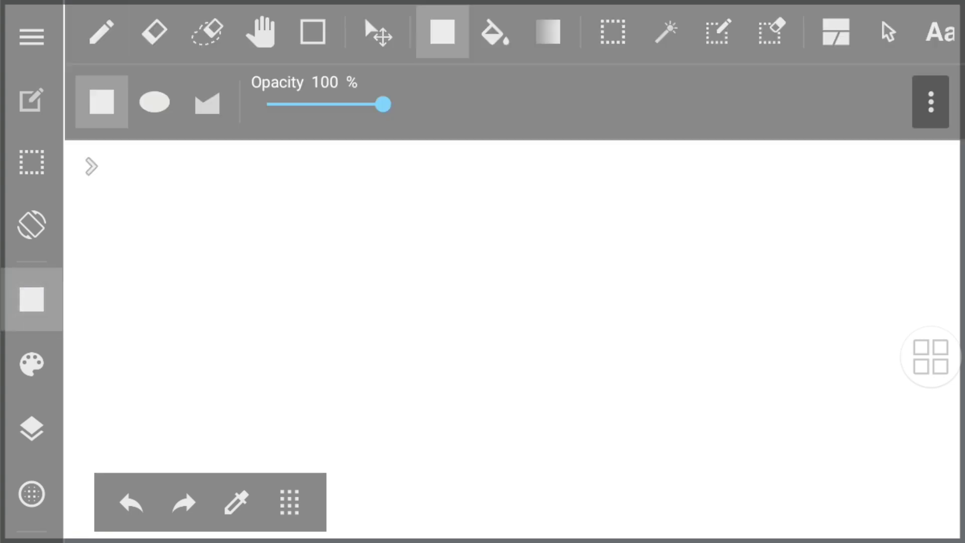
pyautogui.click(101, 32)
pyautogui.click(31, 300)
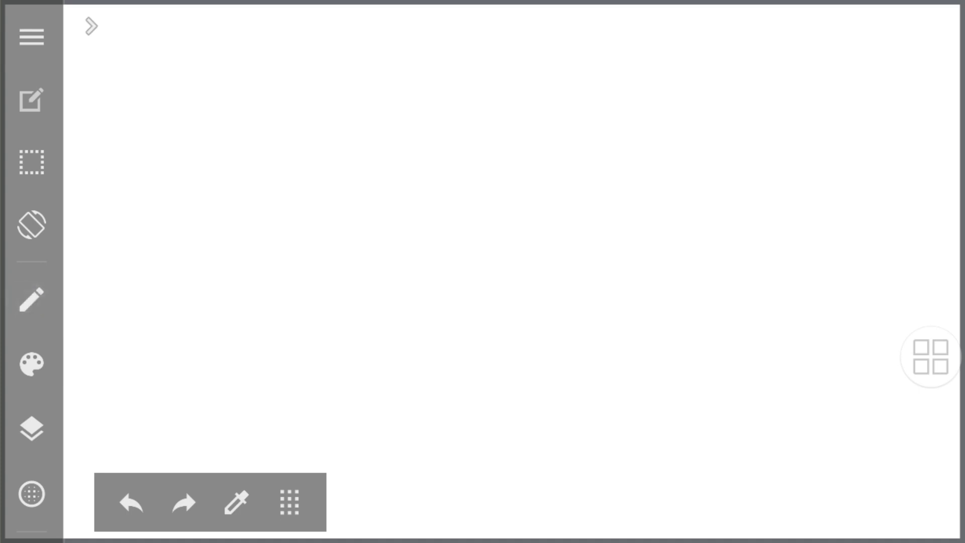
pyautogui.click(183, 503)
pyautogui.click(32, 429)
pyautogui.click(924, 51)
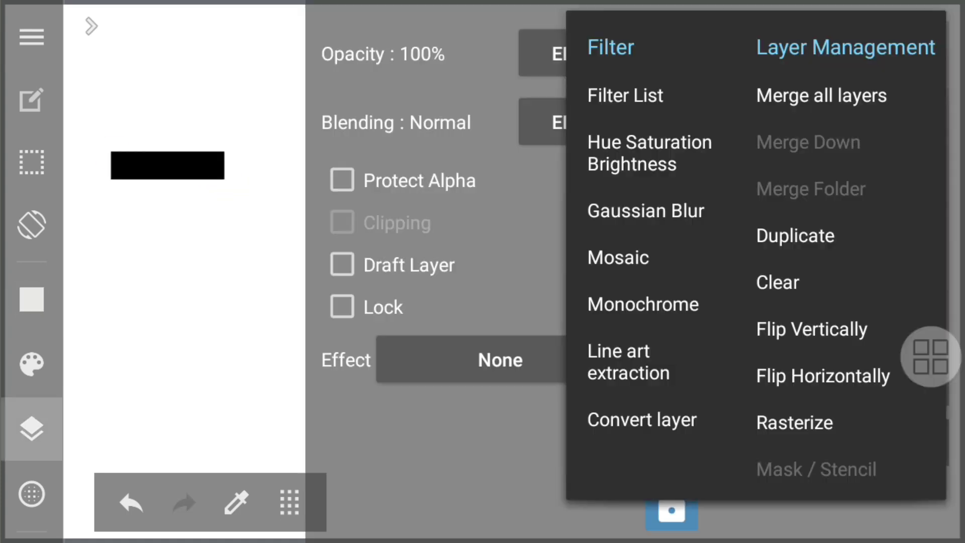
pyautogui.click(844, 234)
# Rotate the duplicate bar upright and place it under the top bar to form a T.
pyautogui.click(32, 429)
pyautogui.click(32, 300)
pyautogui.moveTo(167, 166); pyautogui.dragTo(179, 226)
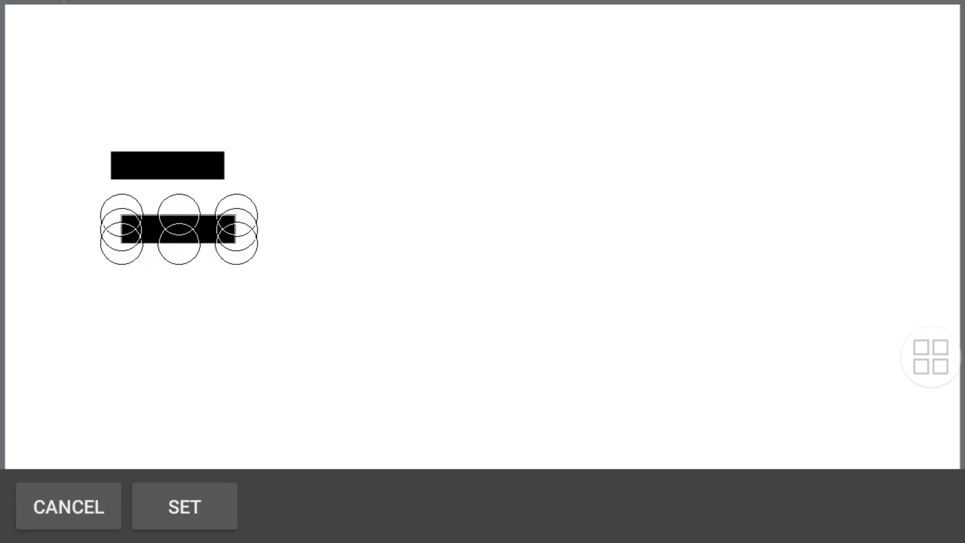
pyautogui.moveTo(489, 349); pyautogui.dragTo(209, 410)
pyautogui.click(185, 506)
pyautogui.moveTo(162, 345)
pyautogui.mouseDown()
pyautogui.moveTo(138, 347)
pyautogui.moveTo(134, 335)
pyautogui.mouseUp()
# Stretch the vertical stem longer and nudge it down and right.
pyautogui.click(32, 162)
pyautogui.moveTo(146, 287); pyautogui.dragTo(151, 308)
pyautogui.click(185, 506)
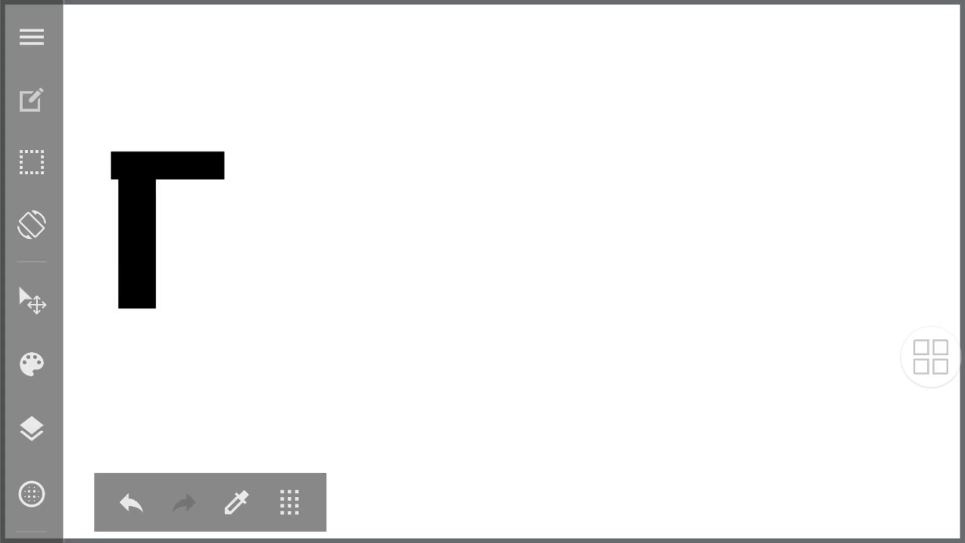
pyautogui.moveTo(141, 252); pyautogui.dragTo(147, 259)
# Draw a circle over the right side of the T, redrawing it slightly lower.
pyautogui.click(32, 300)
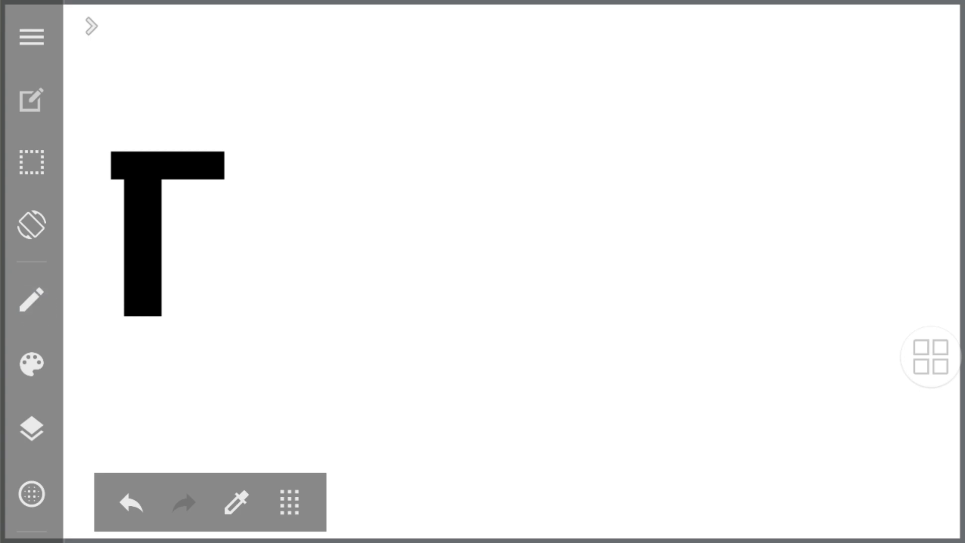
pyautogui.click(32, 299)
pyautogui.click(433, 101)
pyautogui.click(31, 300)
pyautogui.click(313, 32)
pyautogui.moveTo(150, 154); pyautogui.dragTo(306, 312)
pyautogui.click(131, 503)
pyautogui.click(32, 429)
pyautogui.moveTo(160, 160); pyautogui.dragTo(311, 319)
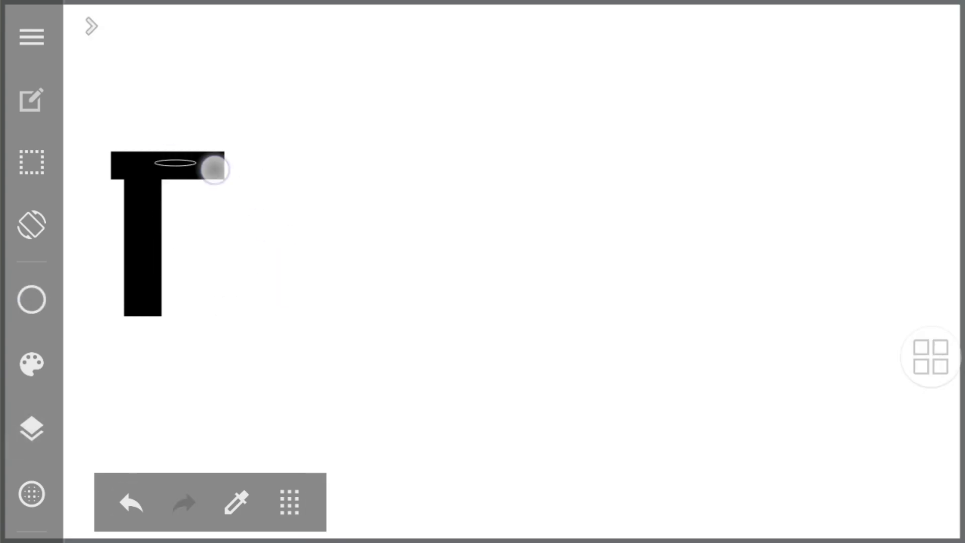
# Shift the circle up against the stem and enlarge it slightly.
pyautogui.click(32, 300)
pyautogui.moveTo(278, 355); pyautogui.dragTo(265, 347)
pyautogui.click(32, 162)
pyautogui.moveTo(294, 313); pyautogui.dragTo(302, 317)
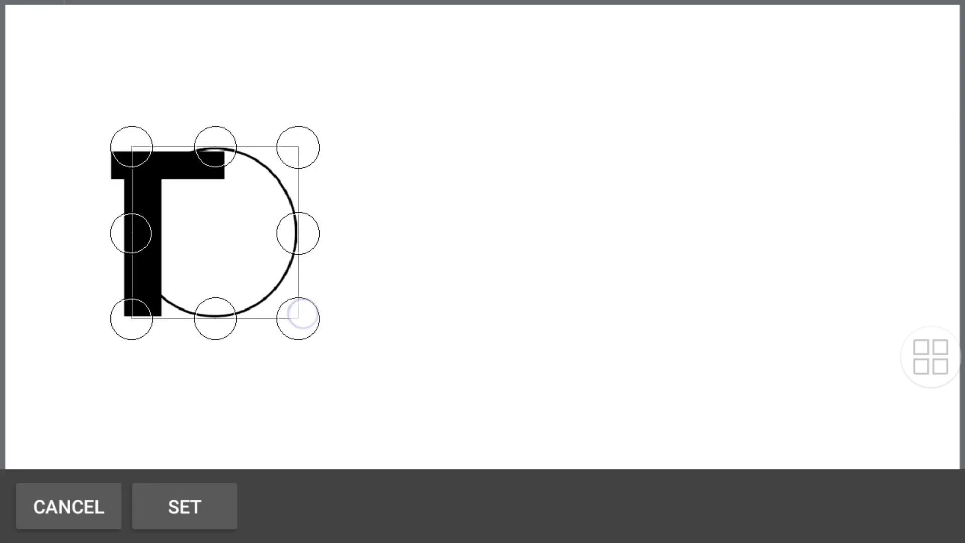
pyautogui.click(183, 506)
# Free Transform the drawing to scale it much larger.
pyautogui.click(32, 162)
pyautogui.click(345, 284)
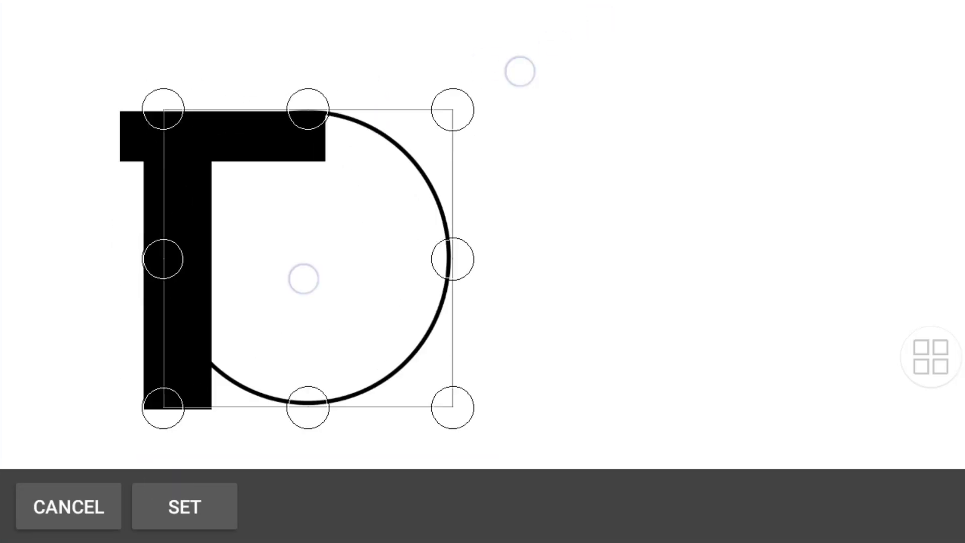
pyautogui.moveTo(450, 108); pyautogui.dragTo(501, 108)
pyautogui.click(184, 506)
pyautogui.scroll(-5, 342, 226)
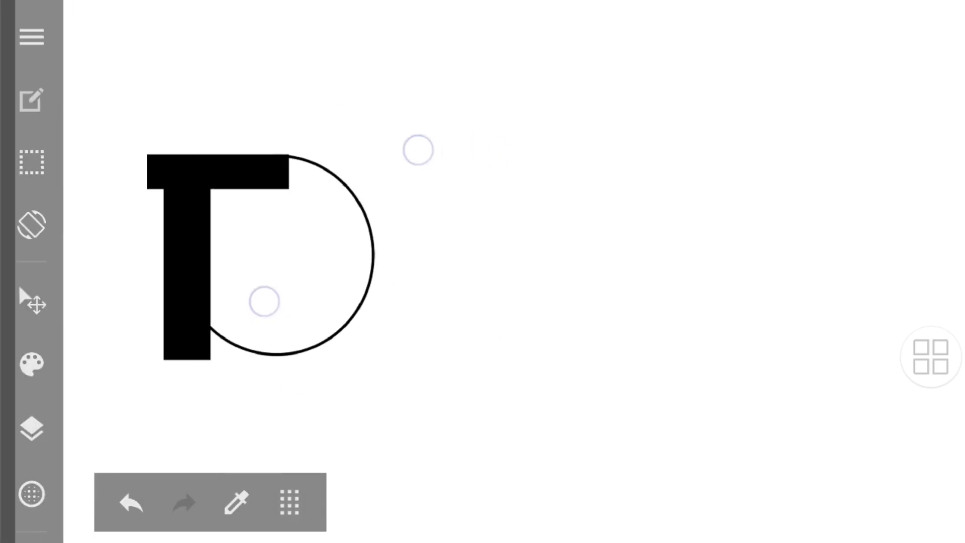
# Duplicate the circle layer and shrink the copy into an inner circle.
pyautogui.click(31, 428)
pyautogui.click(672, 508)
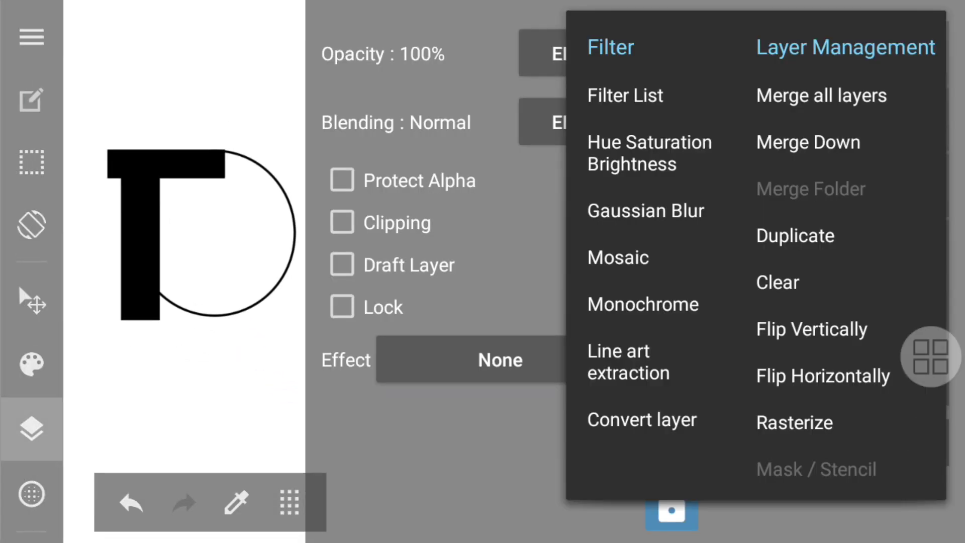
pyautogui.click(32, 162)
pyautogui.click(236, 302)
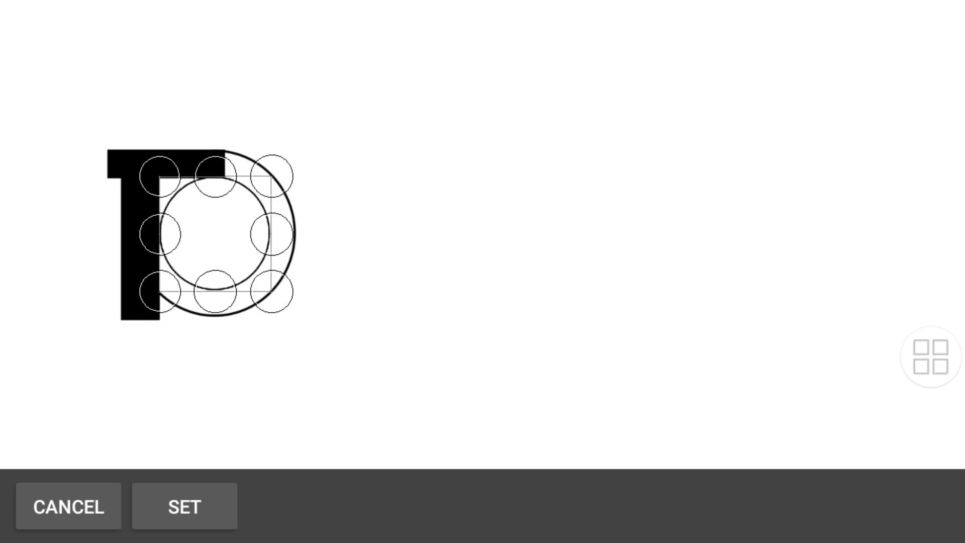
pyautogui.click(185, 507)
# Bucket-fill the ring between the two circles with black.
pyautogui.click(495, 32)
pyautogui.click(233, 101)
pyautogui.click(608, 251)
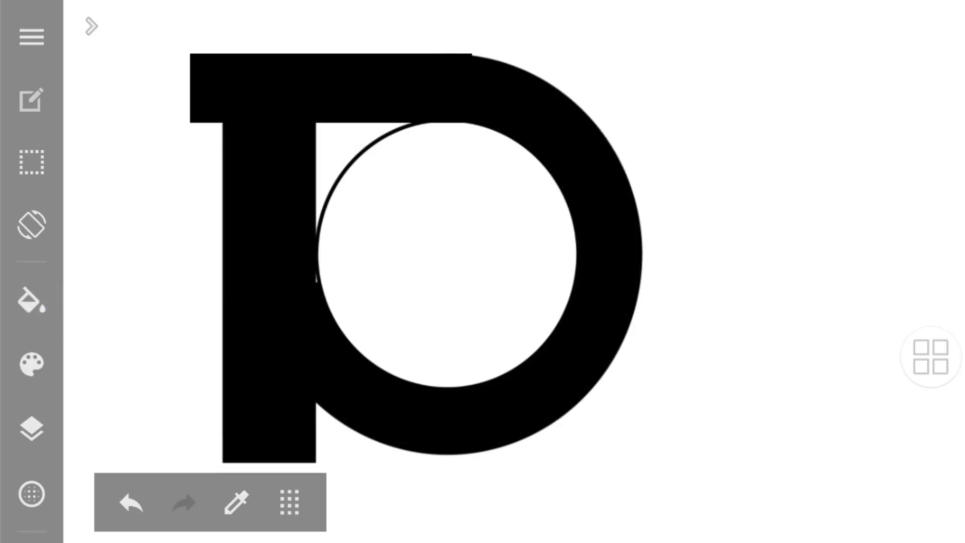
pyautogui.press('e')
pyautogui.scroll(5, 482, 271)
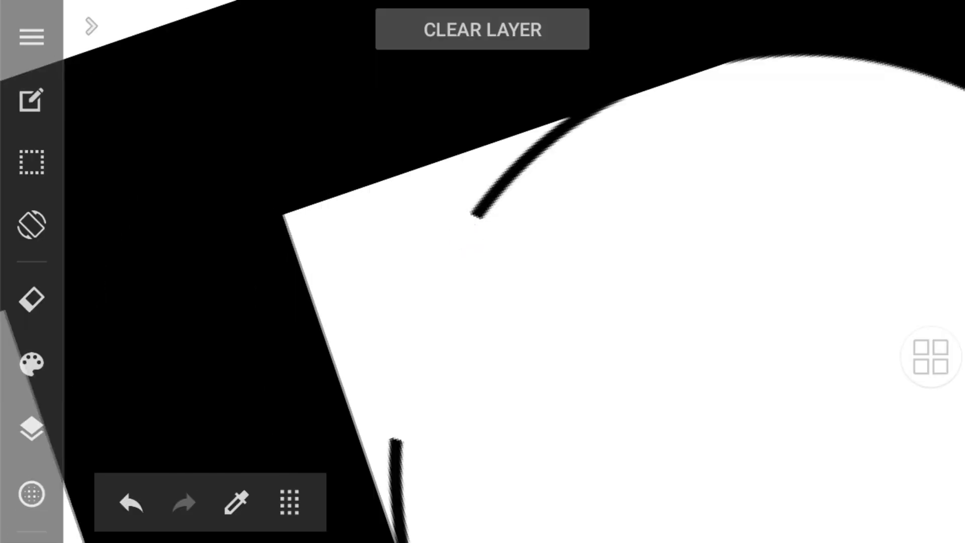
pyautogui.scroll(-5, 394, 263)
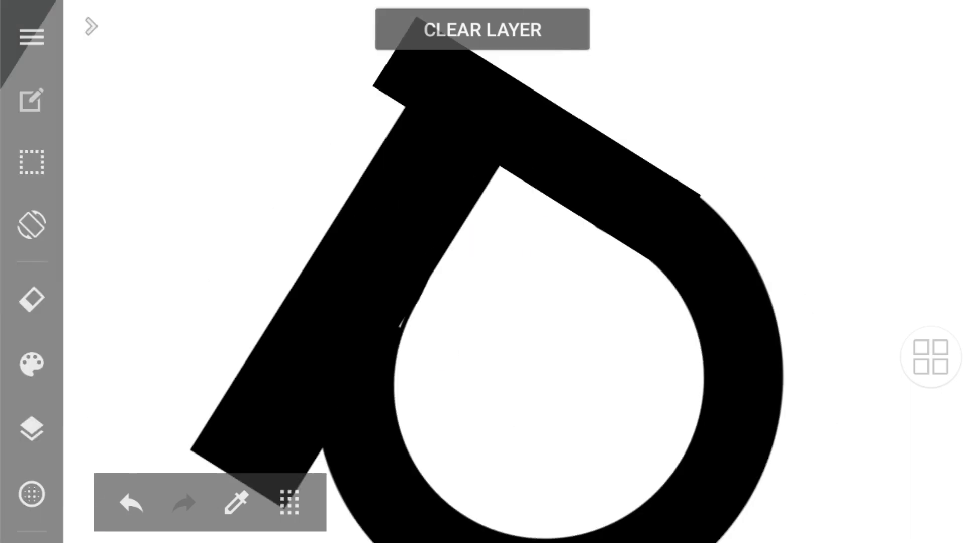
pyautogui.scroll(-3, 352, 266)
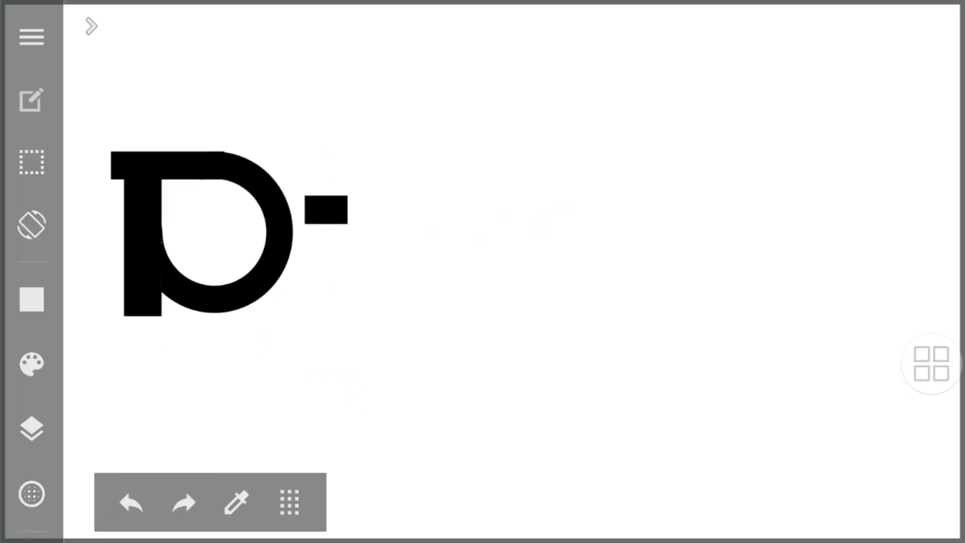
# Draw a small black bar right of the D and a curve sweeping down from it.
pyautogui.moveTo(838, 189); pyautogui.dragTo(903, 224)
pyautogui.moveTo(347, 213)
pyautogui.mouseDown()
pyautogui.moveTo(395, 347)
pyautogui.moveTo(611, 483)
pyautogui.moveTo(853, 272)
pyautogui.moveTo(869, 206)
pyautogui.moveTo(860, 205)
pyautogui.mouseUp()
pyautogui.moveTo(366, 281); pyautogui.dragTo(359, 290)
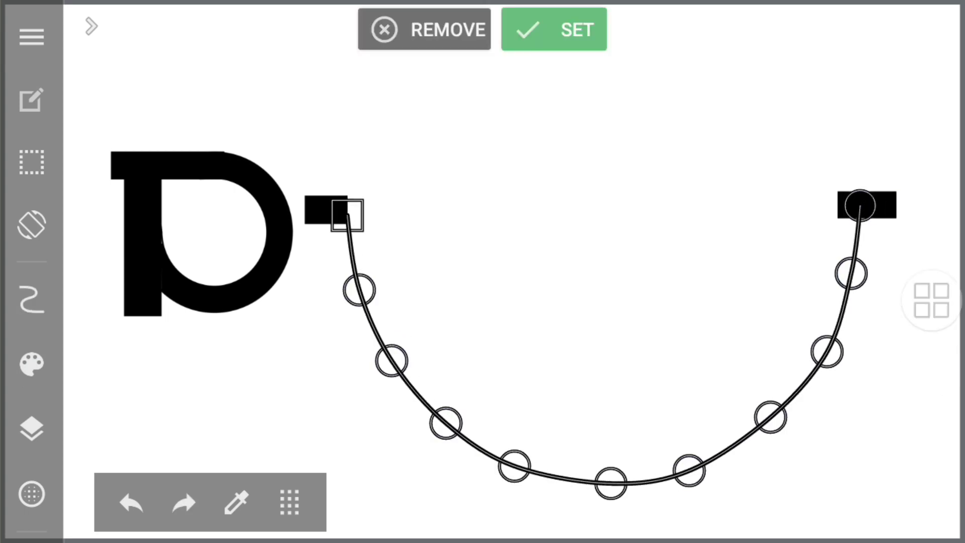
pyautogui.moveTo(827, 351); pyautogui.dragTo(827, 338)
pyautogui.moveTo(611, 483)
pyautogui.mouseDown()
pyautogui.moveTo(611, 467)
pyautogui.moveTo(605, 482)
pyautogui.mouseUp()
pyautogui.click(554, 29)
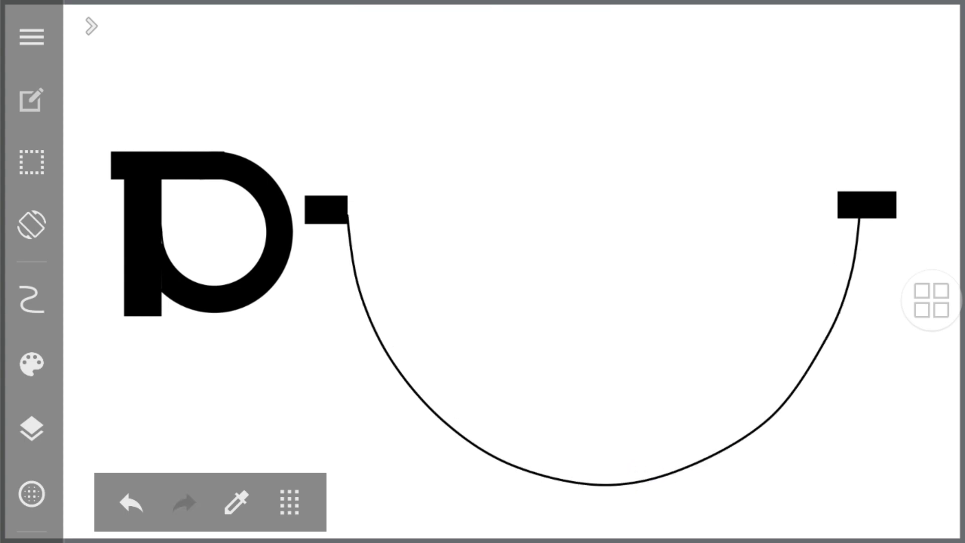
# Draw a second, outer curve and fill the band between the curves black.
pyautogui.moveTo(320, 216)
pyautogui.mouseDown()
pyautogui.moveTo(459, 494)
pyautogui.moveTo(358, 368)
pyautogui.moveTo(442, 472)
pyautogui.moveTo(513, 513)
pyautogui.moveTo(782, 459)
pyautogui.moveTo(883, 256)
pyautogui.moveTo(894, 204)
pyautogui.mouseUp()
pyautogui.click(496, 30)
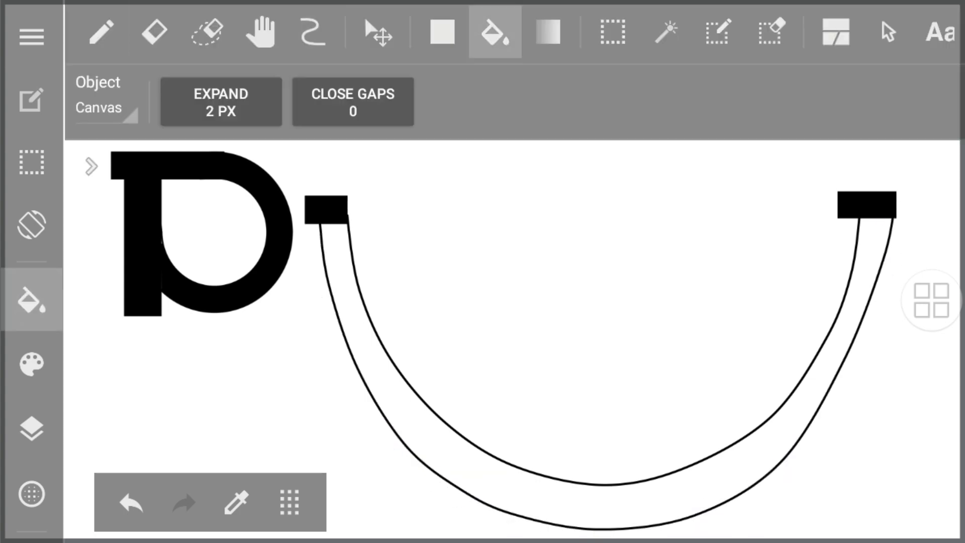
pyautogui.click(603, 505)
pyautogui.click(402, 204)
# On a new colour layer, draw a tall black bar and tilt it into a diagonal stroke.
pyautogui.click(32, 429)
pyautogui.click(670, 442)
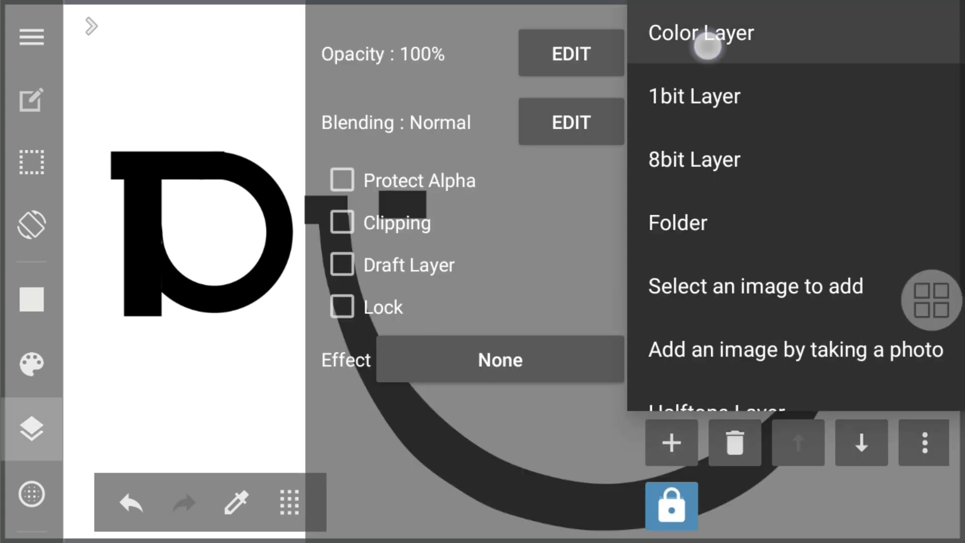
pyautogui.click(709, 35)
pyautogui.moveTo(470, 139)
pyautogui.mouseDown()
pyautogui.moveTo(504, 215)
pyautogui.moveTo(504, 249)
pyautogui.mouseUp()
pyautogui.click(39, 304)
pyautogui.moveTo(486, 195); pyautogui.dragTo(419, 281)
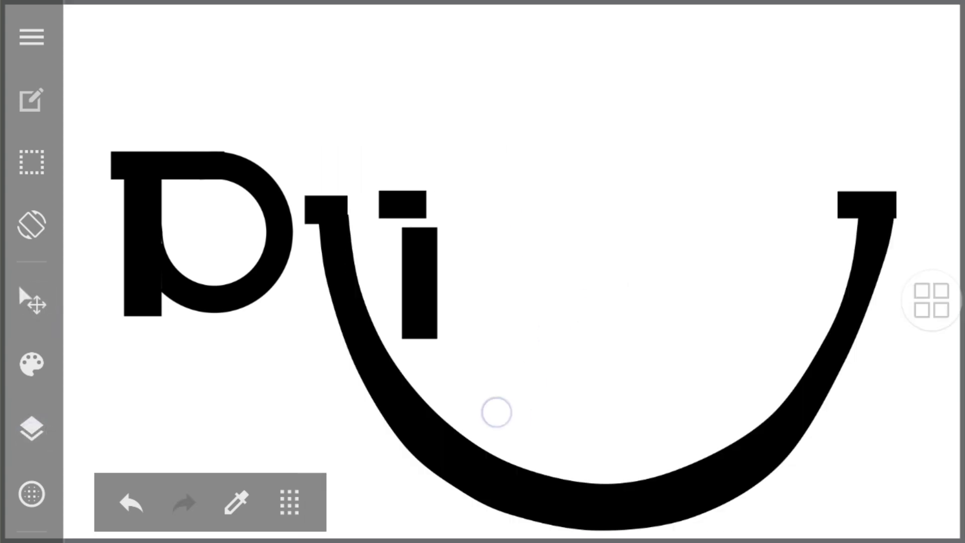
pyautogui.moveTo(495, 410); pyautogui.dragTo(603, 196)
pyautogui.click(185, 505)
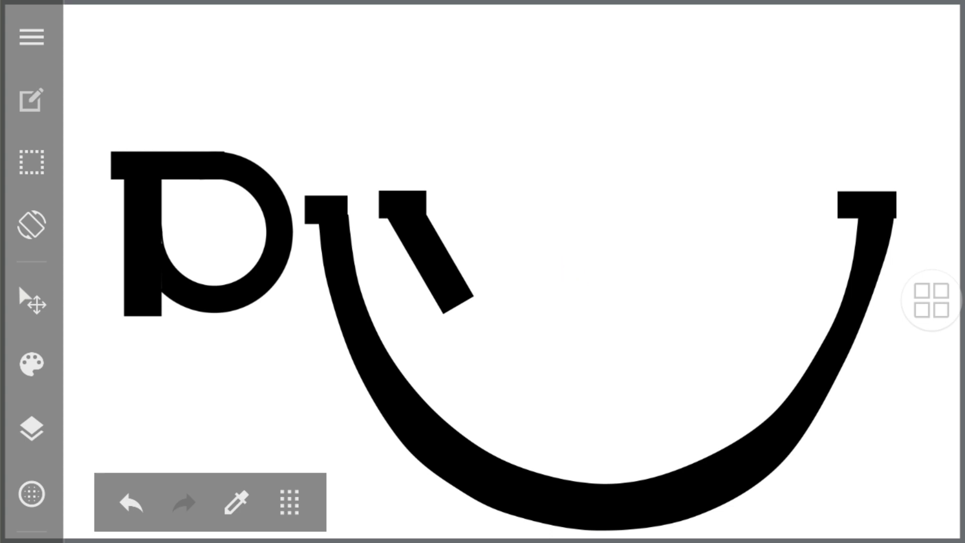
pyautogui.click(183, 505)
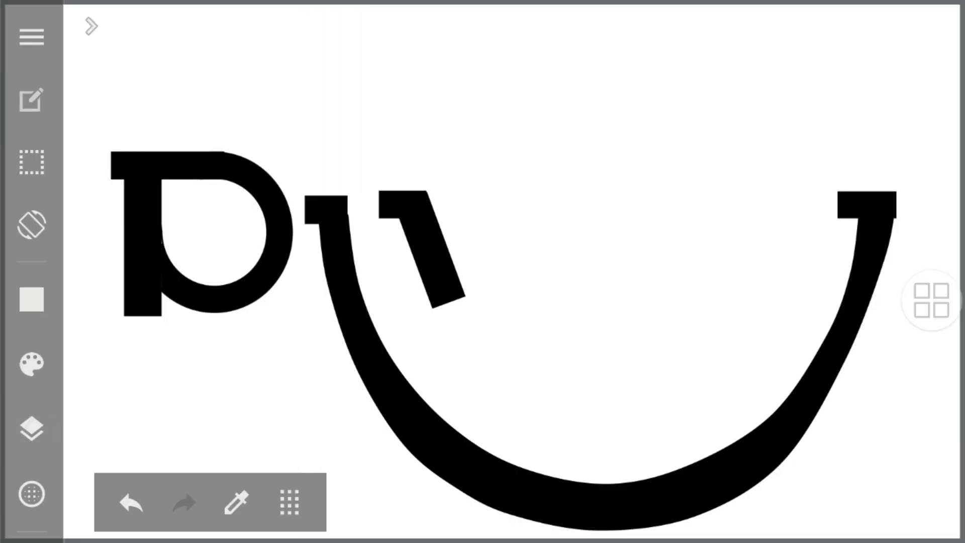
# With parallel-line snapping at an angle, pencil two thin strokes beside the v.
pyautogui.click(31, 300)
pyautogui.click(101, 32)
pyautogui.click(32, 300)
pyautogui.click(472, 114)
pyautogui.click(614, 172)
pyautogui.moveTo(521, 207); pyautogui.dragTo(422, 346)
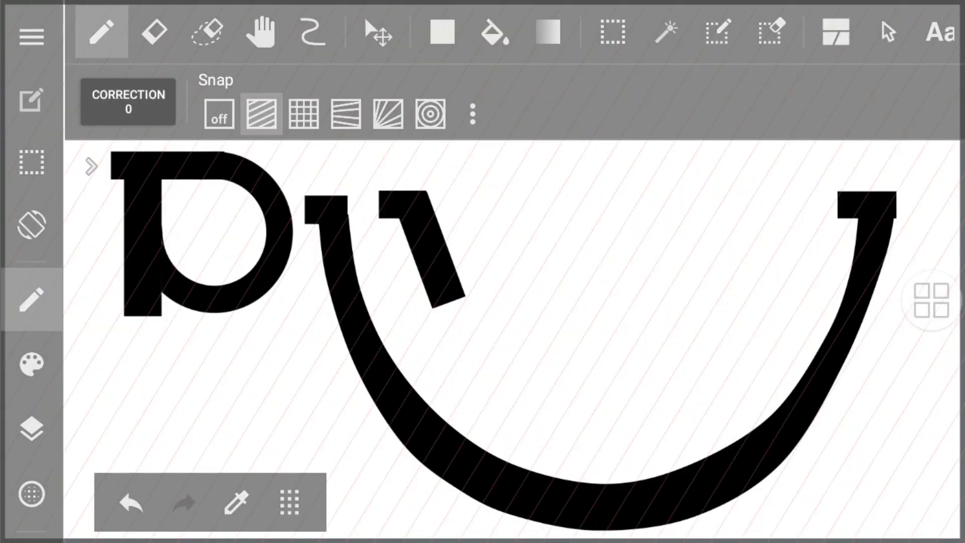
pyautogui.moveTo(486, 231); pyautogui.dragTo(459, 275)
pyautogui.moveTo(500, 265); pyautogui.dragTo(474, 309)
# Rotate the snap guide to the opposite diagonal and draw a small tick along it.
pyautogui.click(473, 115)
pyautogui.click(533, 166)
pyautogui.moveTo(623, 154)
pyautogui.mouseDown()
pyautogui.moveTo(526, 330)
pyautogui.moveTo(528, 349)
pyautogui.mouseUp()
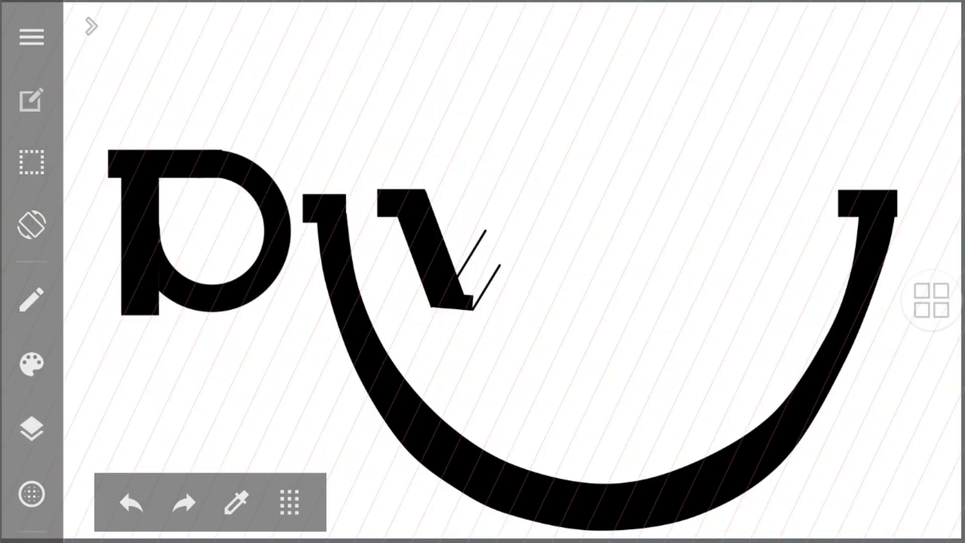
pyautogui.click(117, 495)
pyautogui.moveTo(600, 185)
pyautogui.mouseDown()
pyautogui.moveTo(513, 328)
pyautogui.moveTo(528, 312)
pyautogui.moveTo(538, 319)
pyautogui.mouseUp()
pyautogui.click(91, 26)
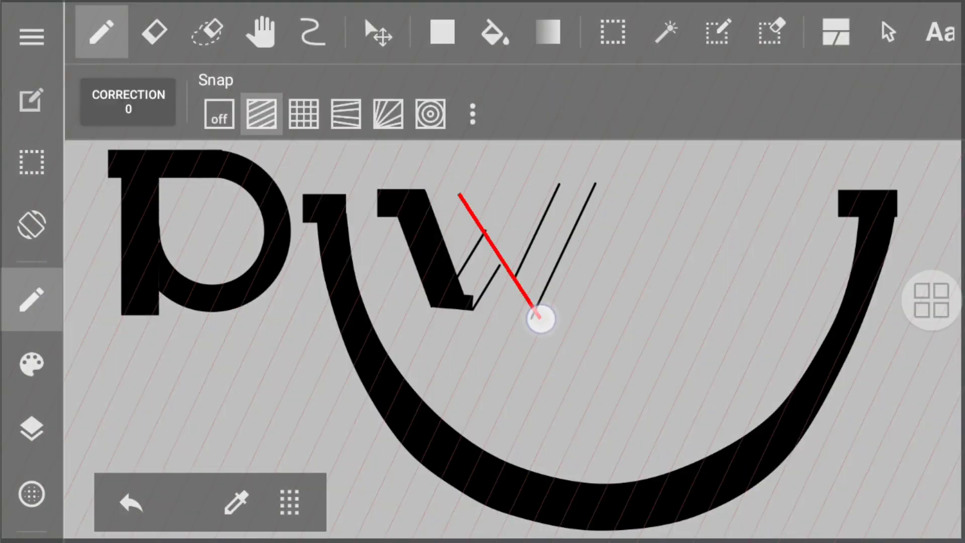
pyautogui.moveTo(478, 225); pyautogui.dragTo(484, 232)
# Switch snapping to a square grid and bucket-fill the W outline solid black.
pyautogui.click(304, 113)
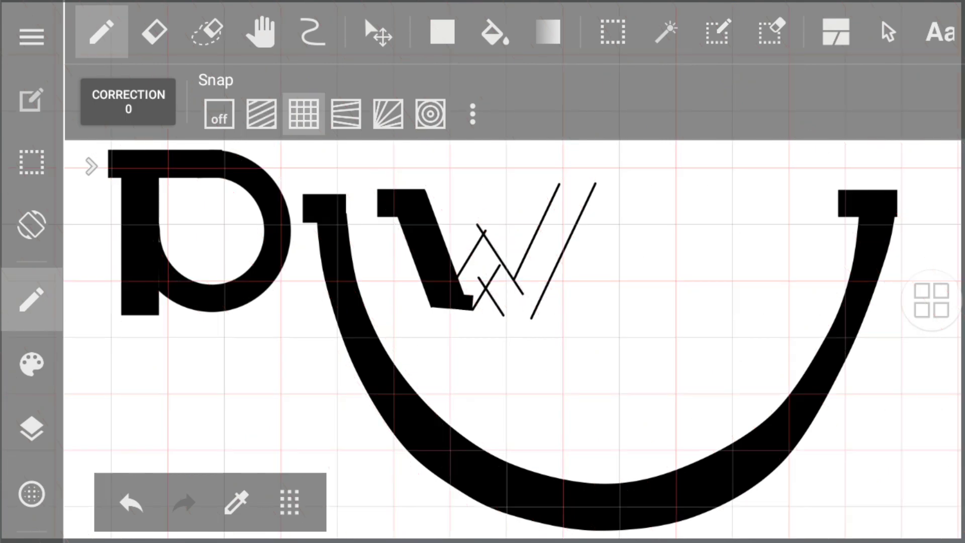
pyautogui.click(494, 32)
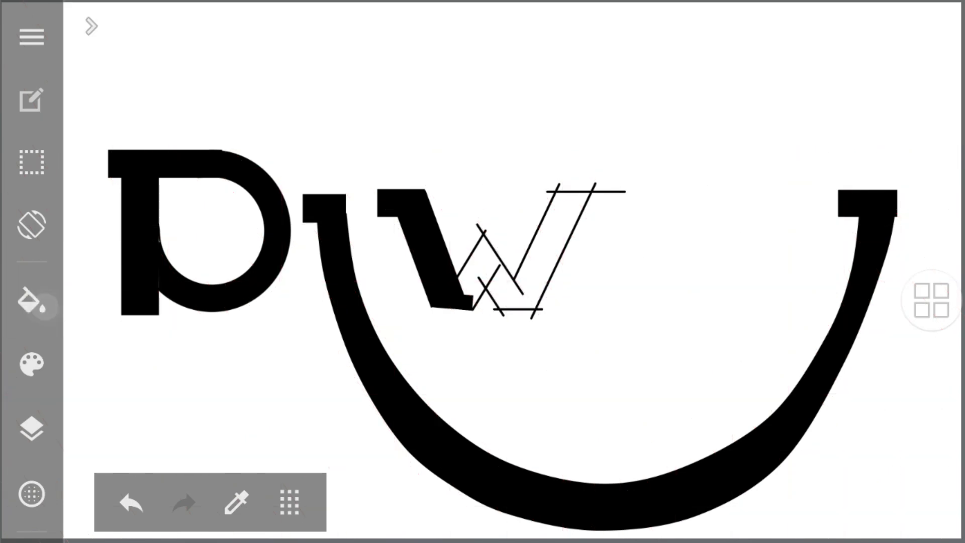
pyautogui.click(553, 236)
pyautogui.click(18, 283)
# Move the 'a' to the right of the W with a transform.
pyautogui.moveTo(397, 282); pyautogui.dragTo(659, 252)
pyautogui.click(32, 162)
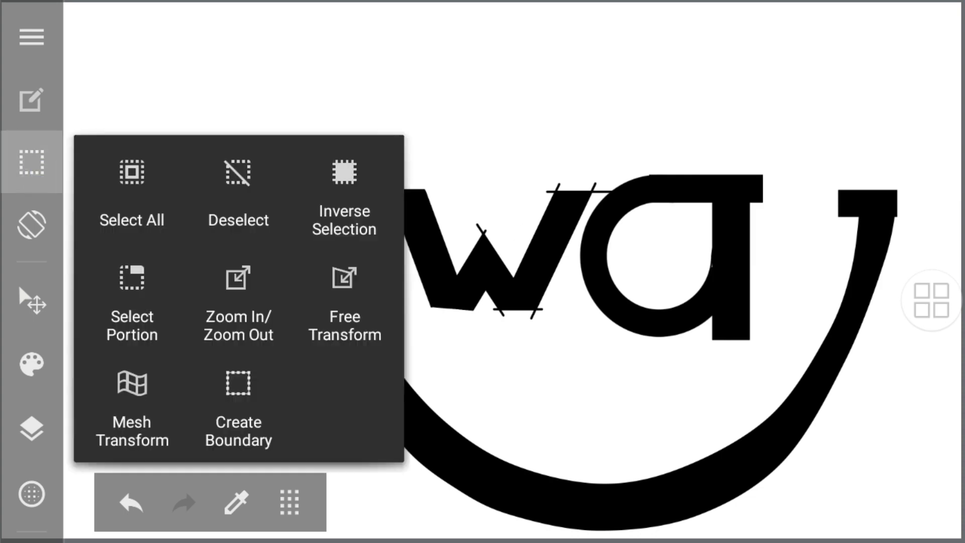
pyautogui.click(357, 292)
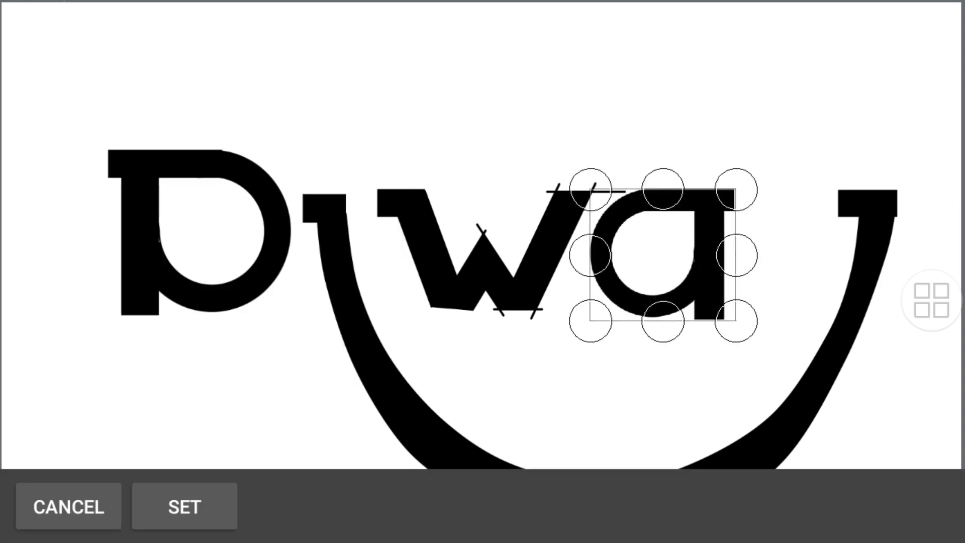
pyautogui.click(184, 507)
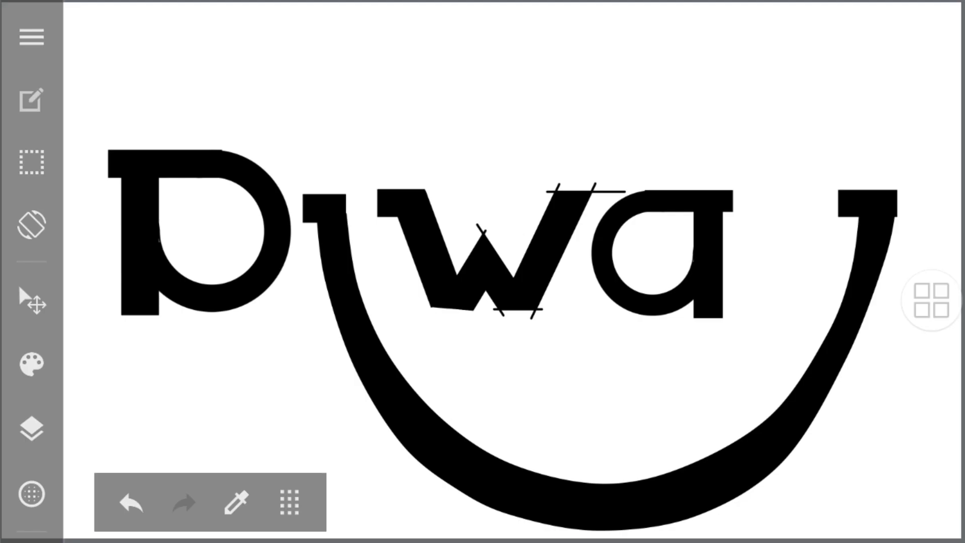
# Rectangle-select the area right of the 'a' and cut away its right part.
pyautogui.click(18, 283)
pyautogui.moveTo(797, 146); pyautogui.dragTo(722, 306)
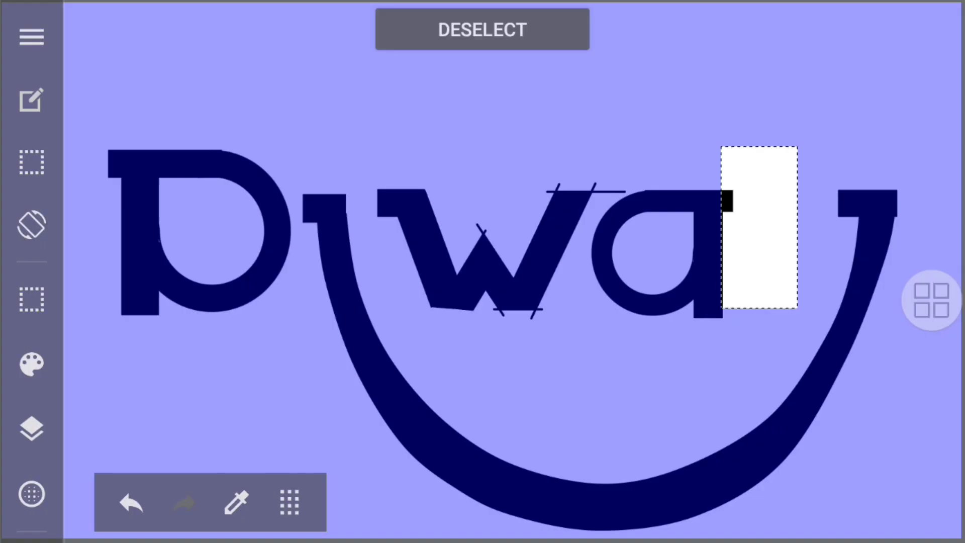
pyautogui.click(132, 503)
pyautogui.moveTo(784, 136); pyautogui.dragTo(709, 317)
pyautogui.click(31, 99)
pyautogui.click(237, 129)
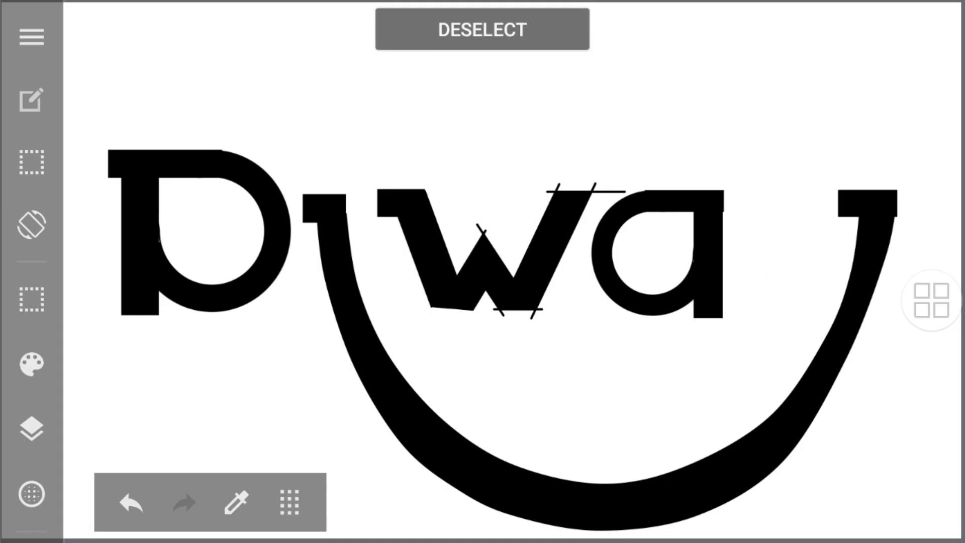
# Draw a small filled black block right of the 'a' and check the layers.
pyautogui.click(31, 300)
pyautogui.moveTo(739, 153); pyautogui.dragTo(793, 177)
pyautogui.click(132, 502)
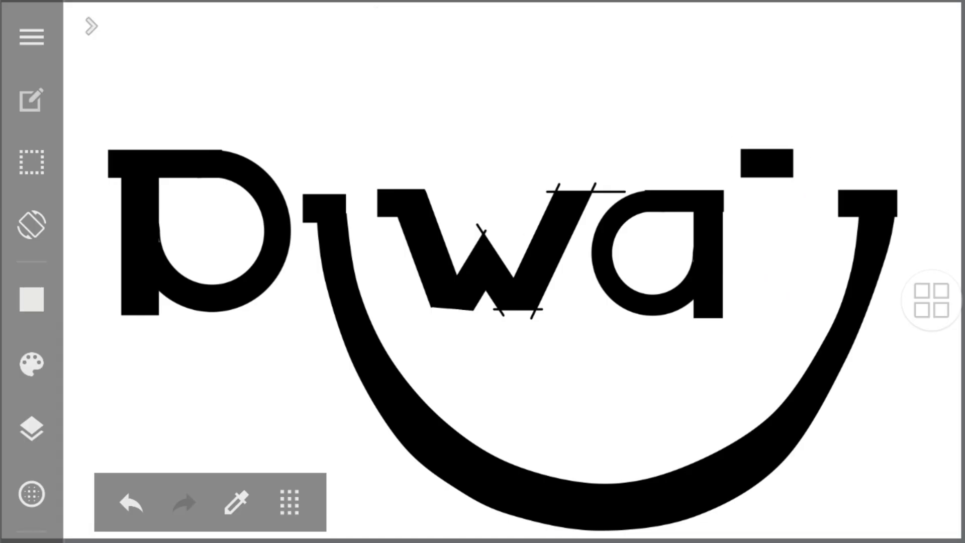
pyautogui.click(31, 429)
pyautogui.click(32, 428)
pyautogui.click(31, 301)
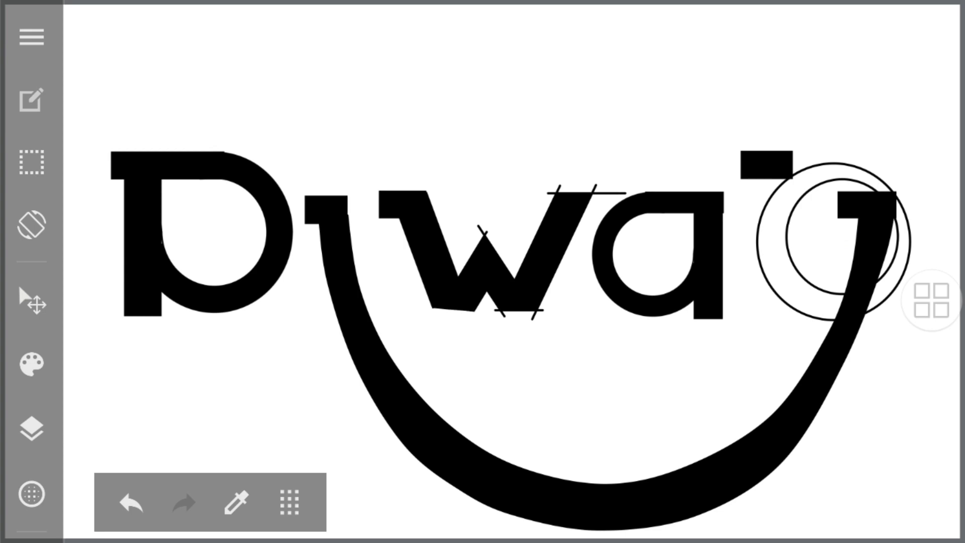
# Select the area around the small block and pick the circles layer.
pyautogui.click(31, 300)
pyautogui.click(614, 30)
pyautogui.moveTo(846, 112); pyautogui.dragTo(926, 340)
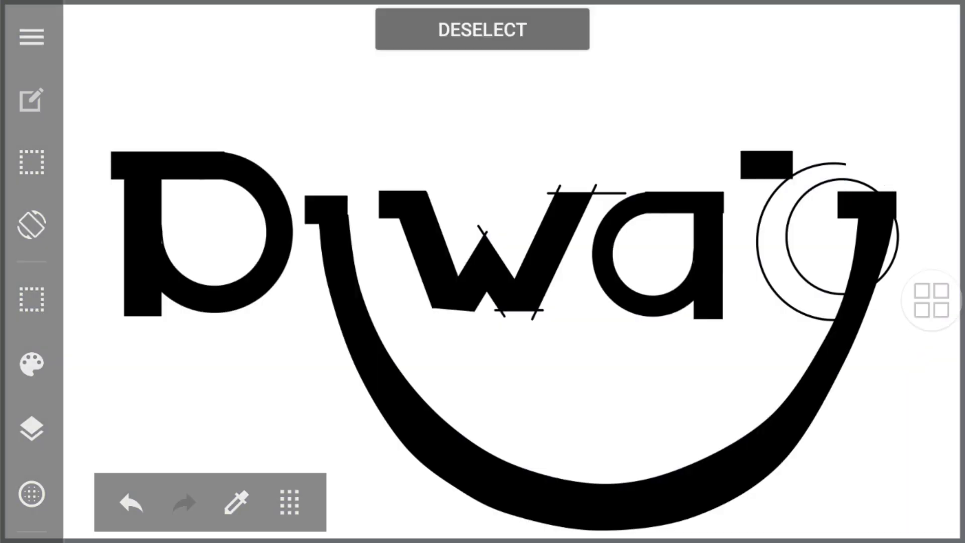
pyautogui.moveTo(793, 109); pyautogui.dragTo(877, 240)
pyautogui.click(31, 429)
pyautogui.click(31, 429)
pyautogui.moveTo(864, 141); pyautogui.dragTo(864, 43)
pyautogui.click(31, 429)
# Select and erase the part above the arcs at the top of the final letter.
pyautogui.moveTo(826, 124); pyautogui.dragTo(949, 369)
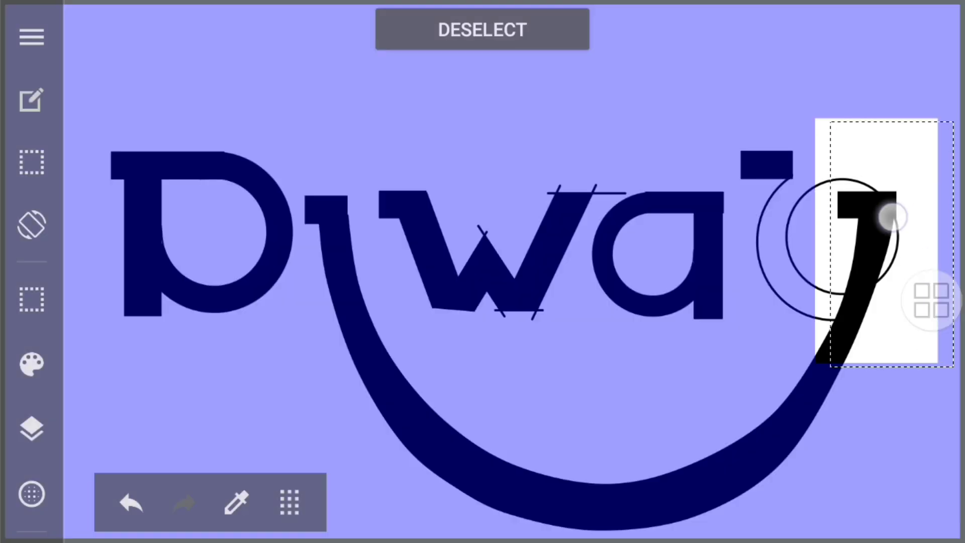
pyautogui.click(31, 99)
pyautogui.click(31, 429)
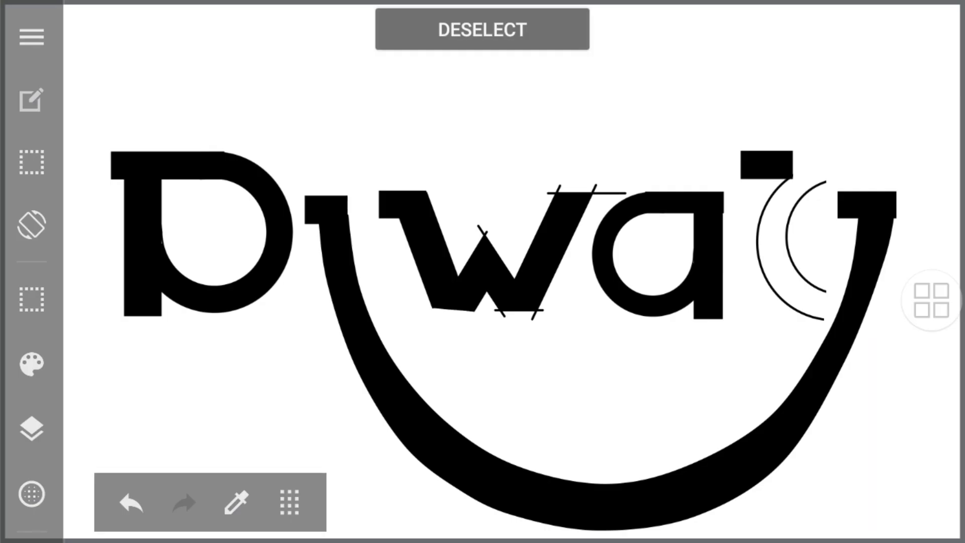
pyautogui.moveTo(765, 114); pyautogui.dragTo(879, 220)
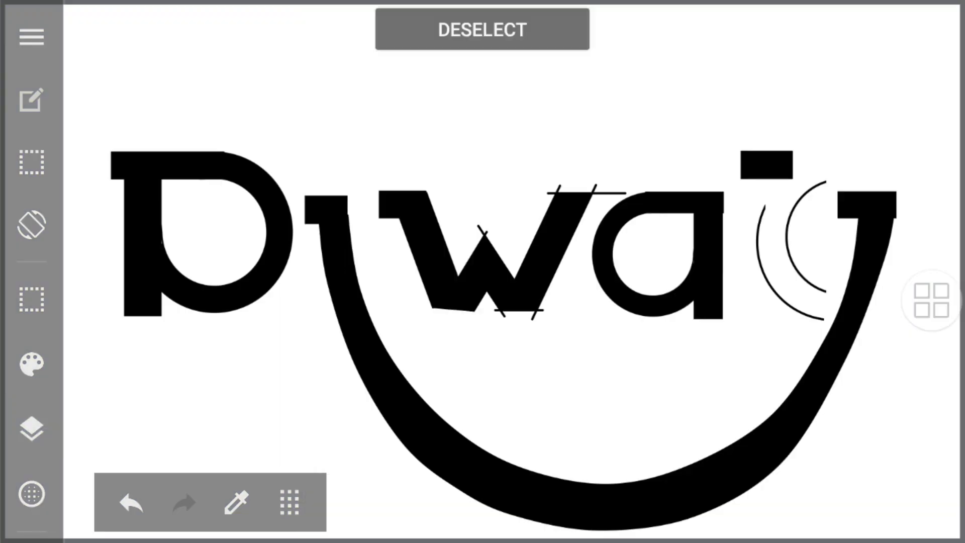
pyautogui.click(31, 99)
pyautogui.click(31, 301)
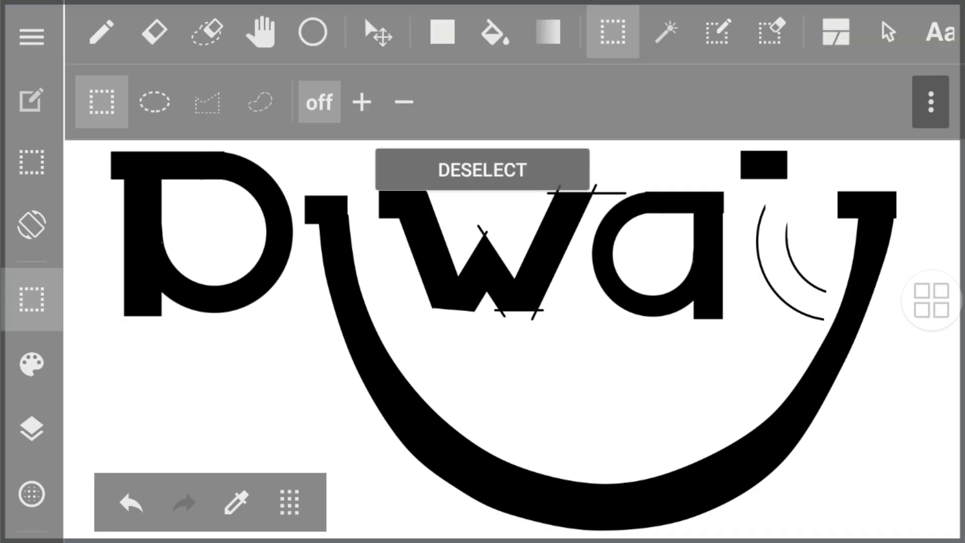
pyautogui.click(31, 429)
# Draw a tall black bar forming the 'l'.
pyautogui.moveTo(757, 177); pyautogui.dragTo(787, 288)
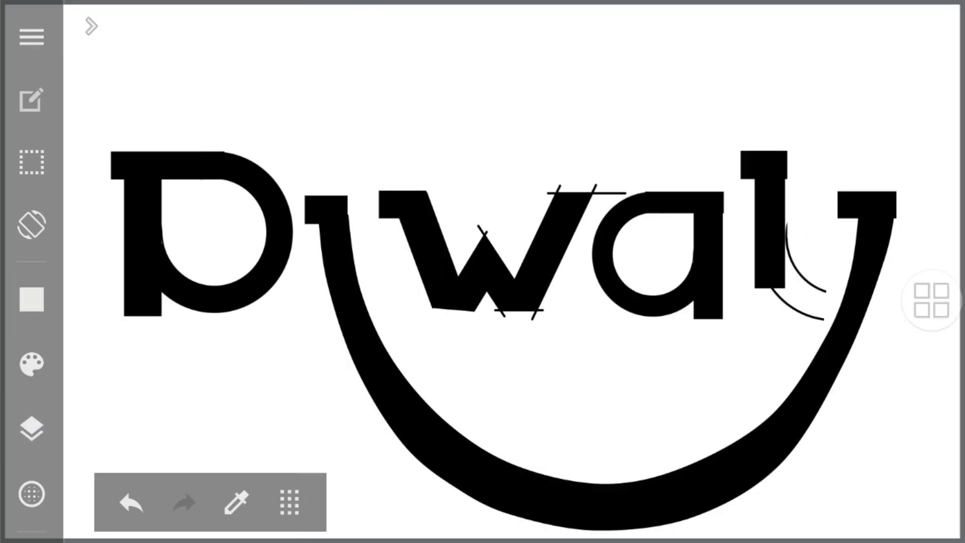
pyautogui.click(31, 300)
pyautogui.click(377, 30)
pyautogui.click(757, 351)
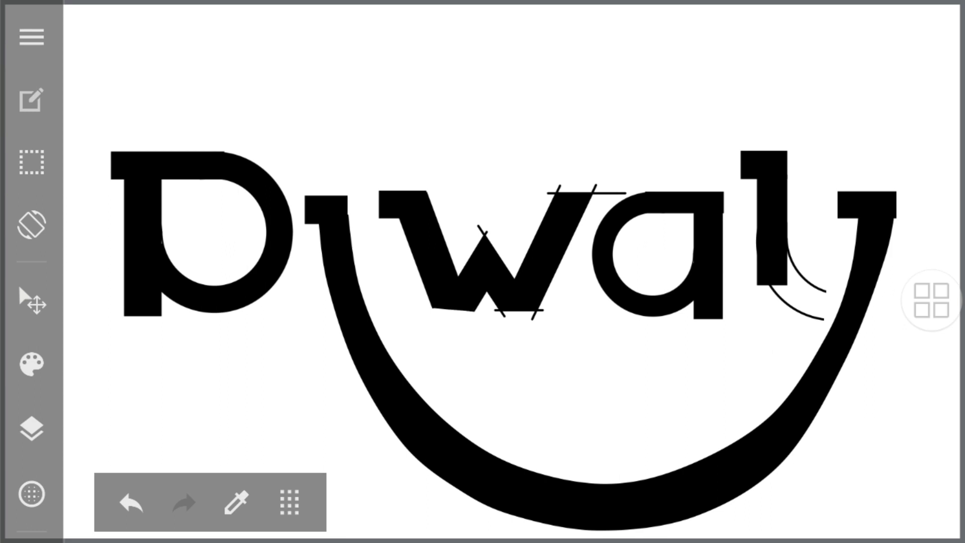
pyautogui.click(31, 300)
pyautogui.click(151, 26)
# Close off the 'l' tail outline with a vertical straight line.
pyautogui.click(31, 300)
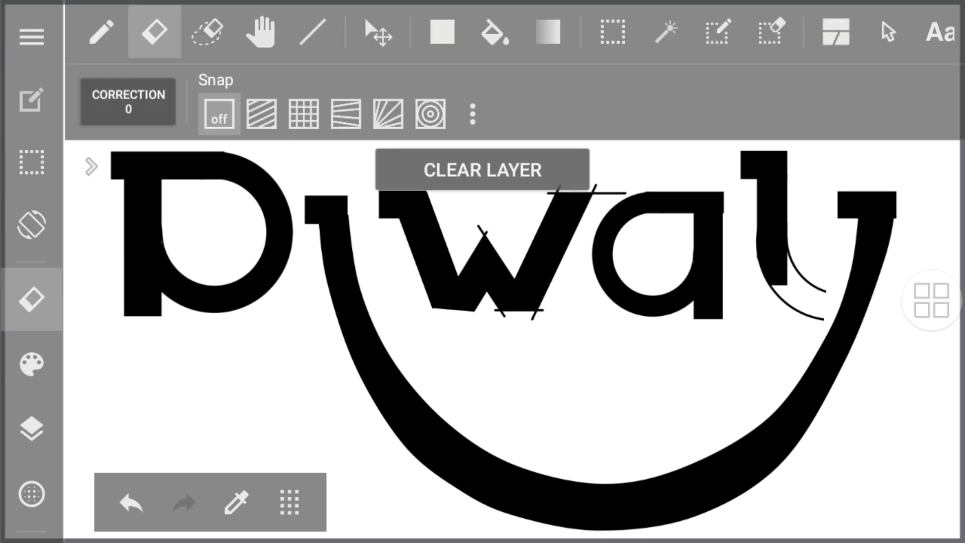
pyautogui.click(315, 30)
pyautogui.moveTo(823, 284); pyautogui.dragTo(823, 337)
pyautogui.click(31, 300)
pyautogui.click(153, 30)
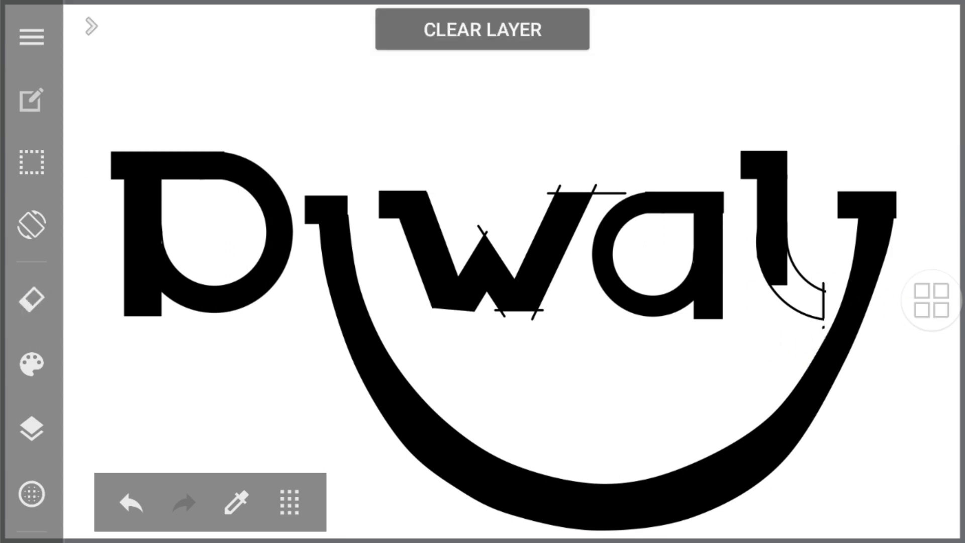
# Bucket-fill the 'l' tail with black.
pyautogui.scroll(5, 840, 327)
pyautogui.scroll(-5, 767, 320)
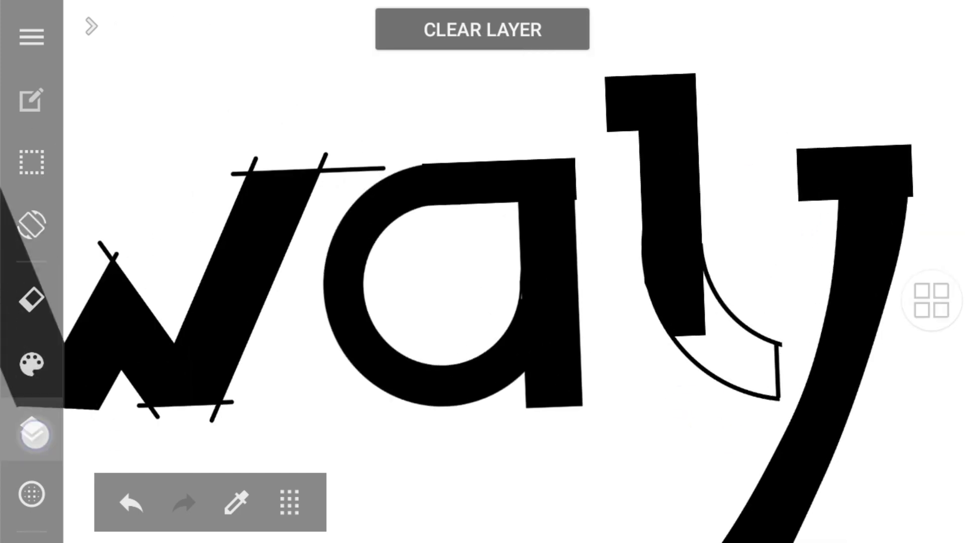
pyautogui.click(32, 300)
pyautogui.click(491, 30)
pyautogui.click(734, 352)
# Bucket-fill the flame outline above the word's end with solid black.
pyautogui.scroll(-5, 601, 463)
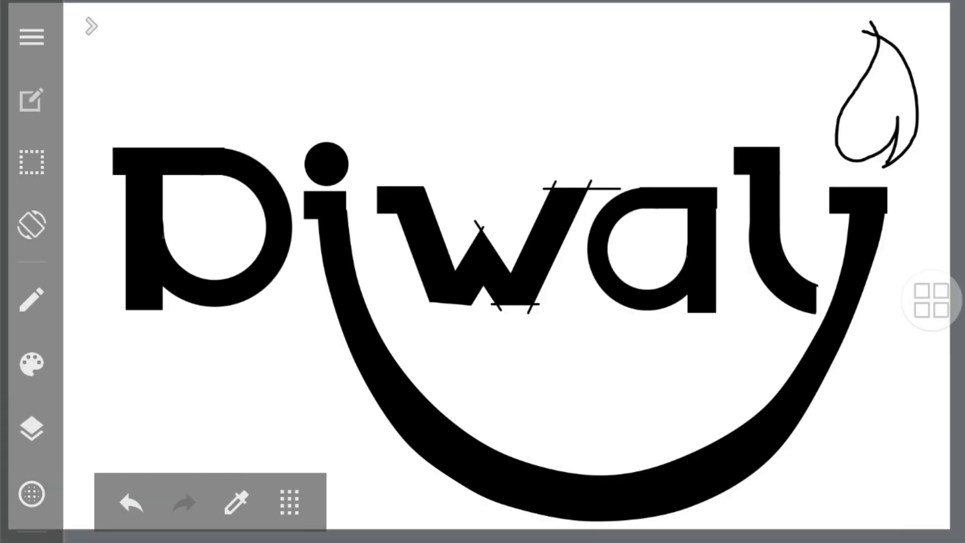
pyautogui.click(31, 300)
pyautogui.click(491, 30)
pyautogui.click(870, 116)
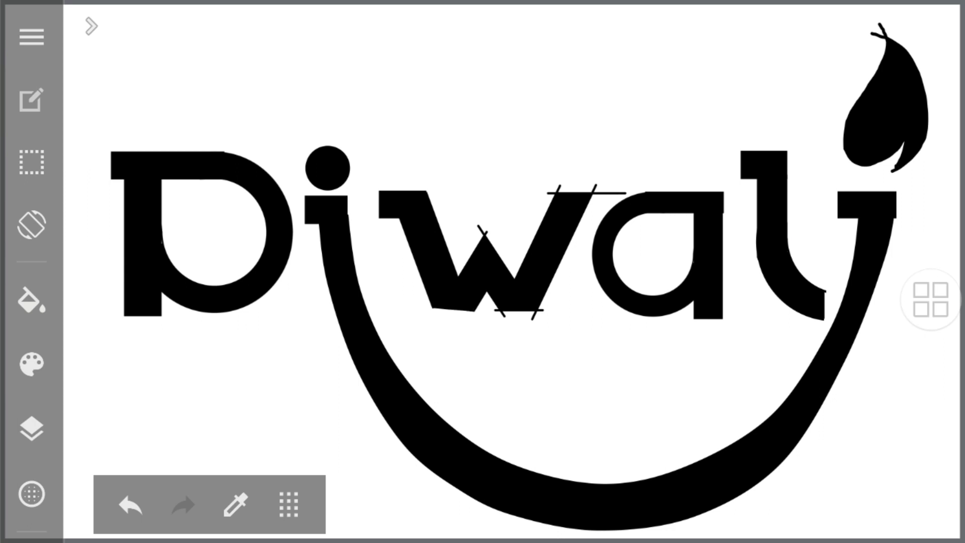
# Merge all layers into a single layer.
pyautogui.scroll(10, 562, 279)
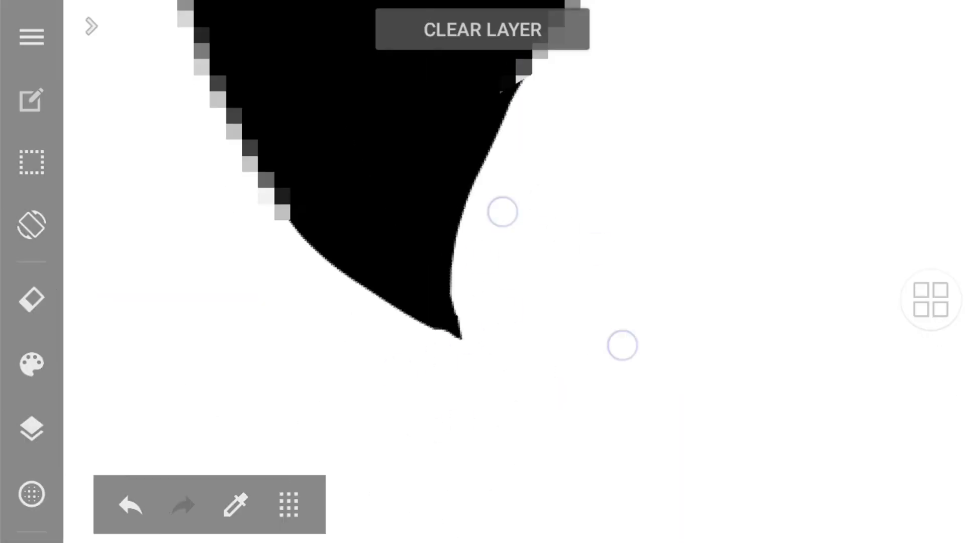
pyautogui.scroll(-3, 563, 279)
pyautogui.scroll(-5, 593, 238)
pyautogui.scroll(10, 483, 271)
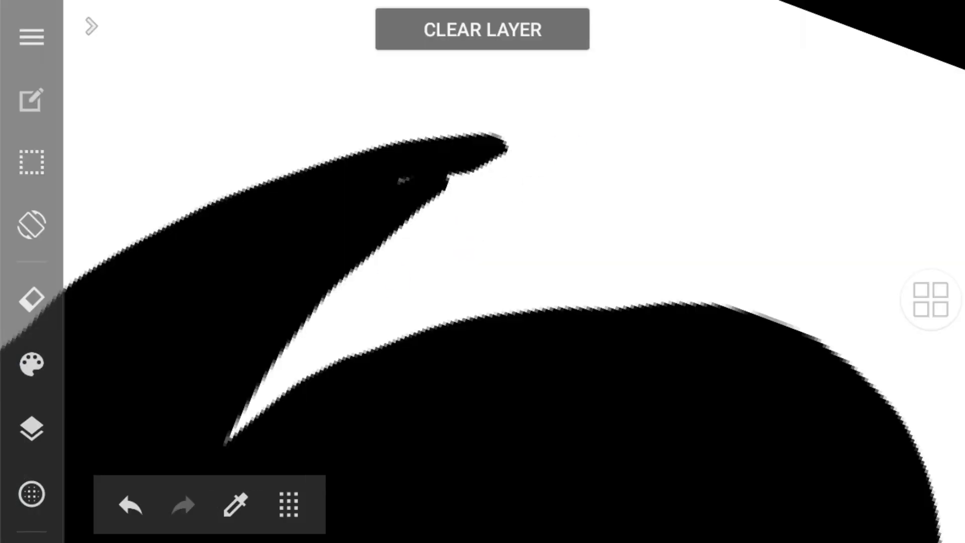
pyautogui.scroll(-5, 483, 271)
pyautogui.scroll(5, 483, 272)
pyautogui.click(31, 428)
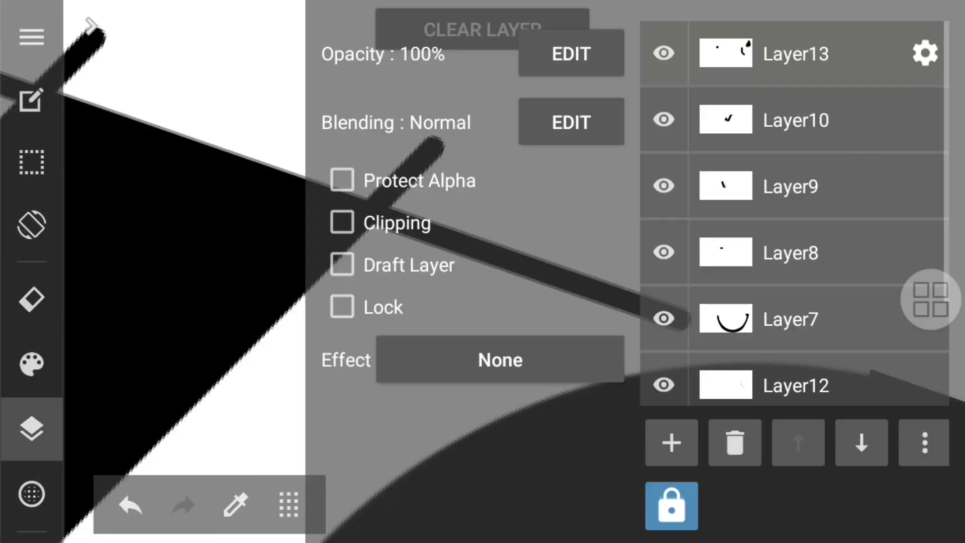
pyautogui.click(925, 442)
pyautogui.click(715, 386)
pyautogui.click(31, 428)
# Rotate the view and undo the stray X strokes beside the dark shape.
pyautogui.scroll(3, 701, 146)
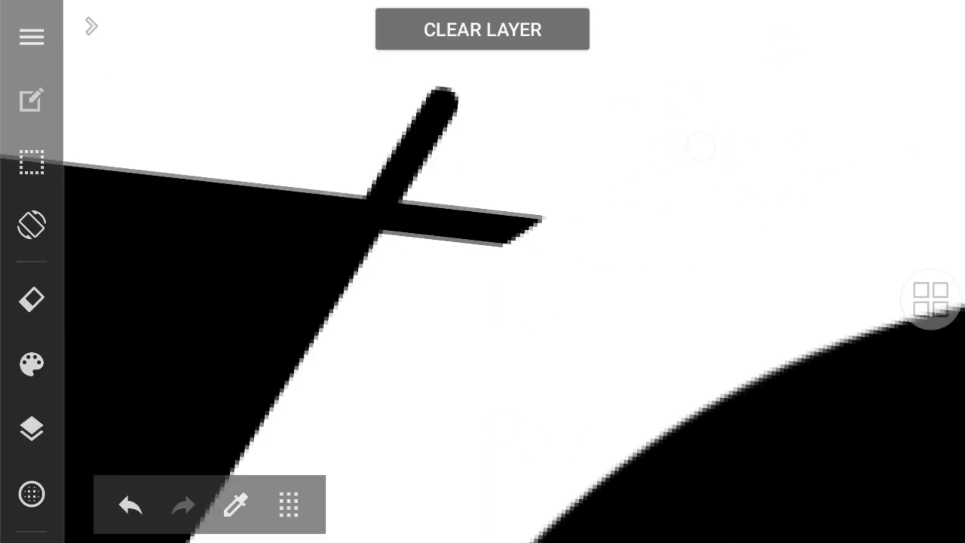
pyautogui.moveTo(700, 145)
pyautogui.mouseDown()
pyautogui.moveTo(448, 246)
pyautogui.moveTo(586, 82)
pyautogui.mouseUp()
pyautogui.scroll(3, 737, 209)
pyautogui.scroll(-3, 441, 152)
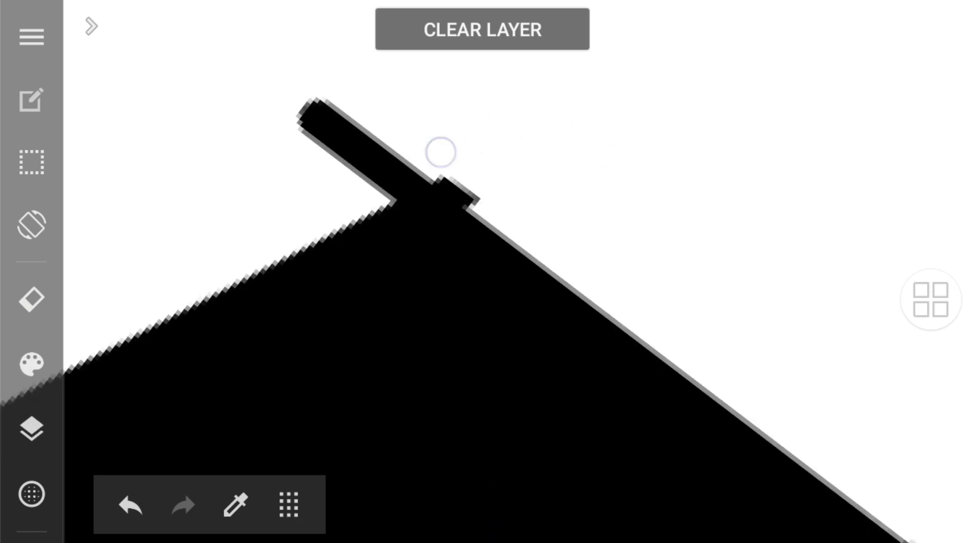
pyautogui.scroll(-2, 441, 152)
pyautogui.moveTo(301, 205); pyautogui.dragTo(476, 417)
pyautogui.scroll(-5, 476, 418)
pyautogui.scroll(5, 639, 276)
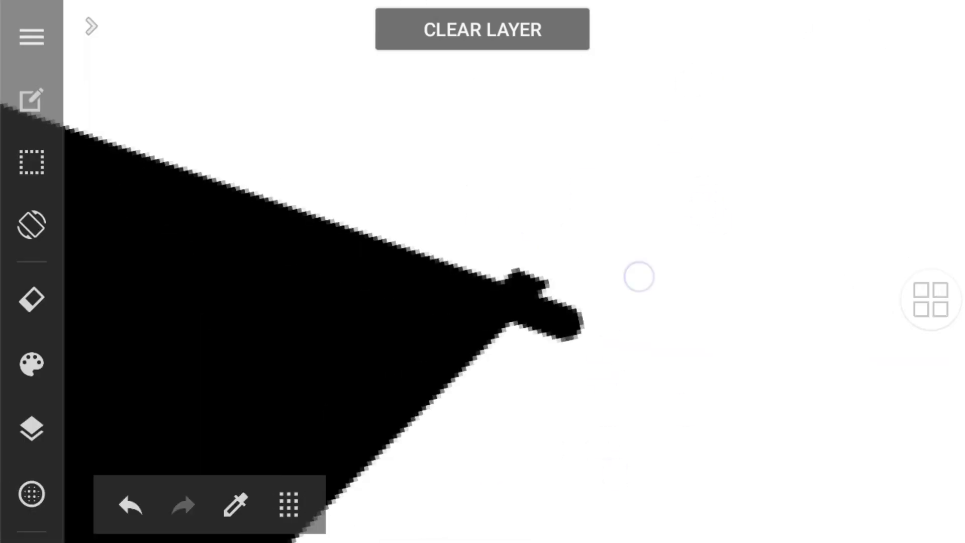
pyautogui.moveTo(639, 276)
pyautogui.mouseDown()
pyautogui.moveTo(650, 367)
pyautogui.moveTo(629, 407)
pyautogui.moveTo(470, 448)
pyautogui.mouseUp()
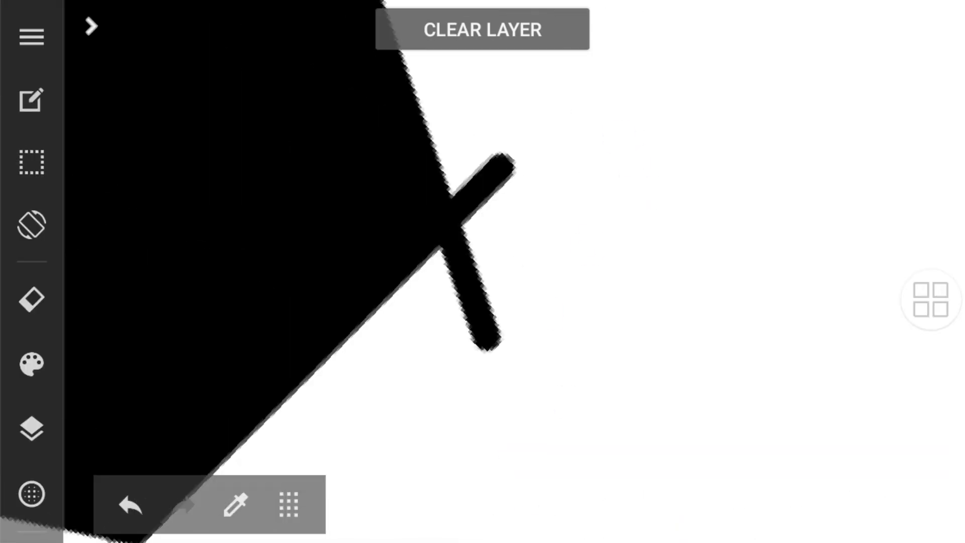
pyautogui.hotkey('ctrl', 'z')
pyautogui.hotkey('ctrl', 'z')
pyautogui.scroll(-5, 483, 272)
# Hide and reshow Layer3 to check the smile arc against the artwork.
pyautogui.scroll(5, 629, 277)
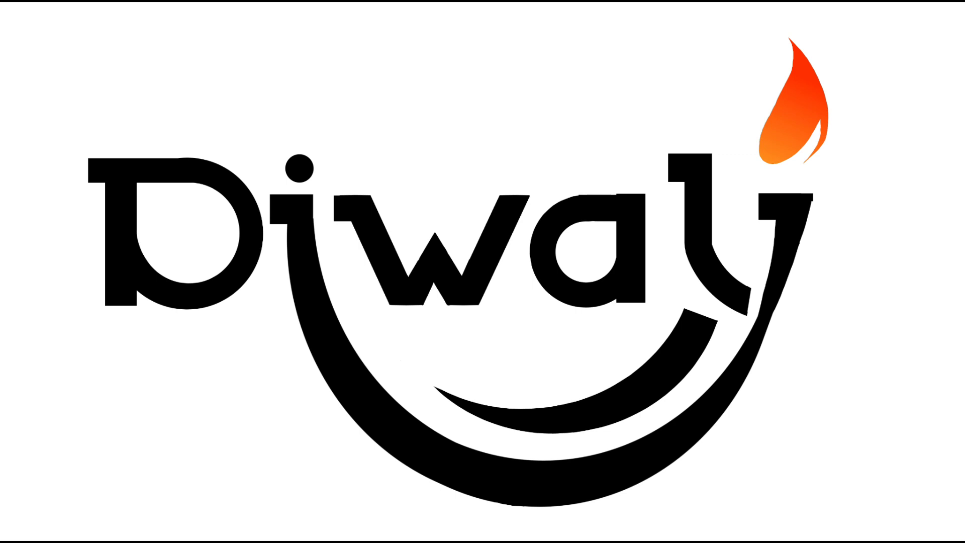
pyautogui.click(31, 429)
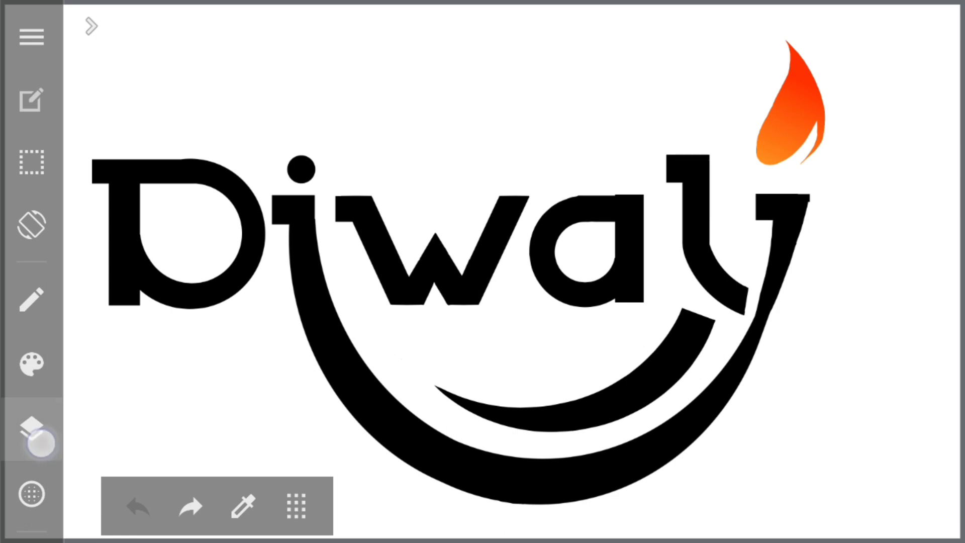
pyautogui.click(664, 53)
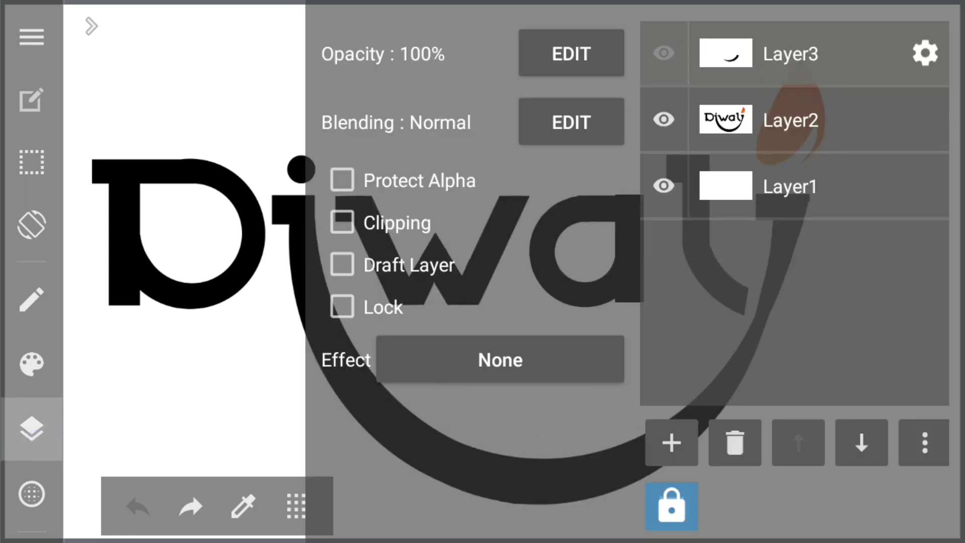
pyautogui.click(41, 429)
pyautogui.click(39, 441)
pyautogui.click(664, 52)
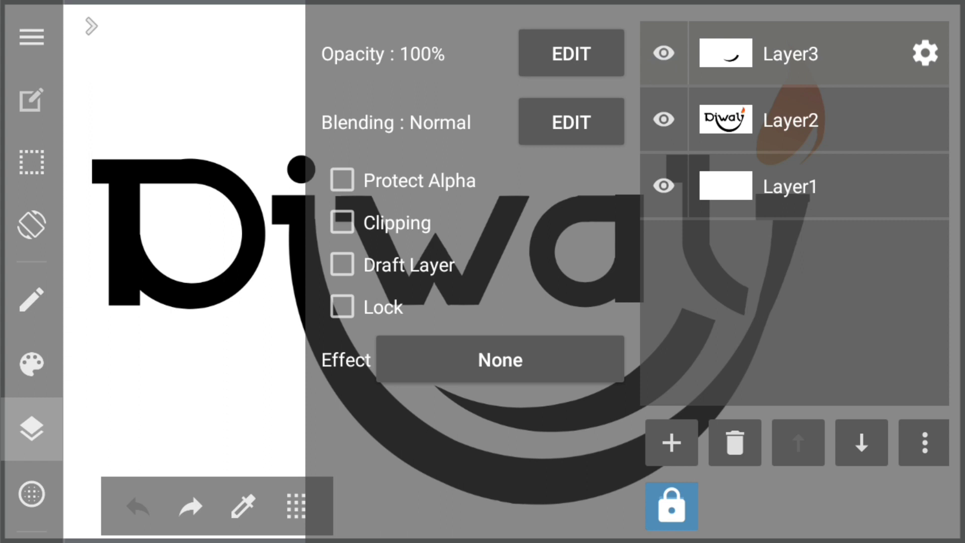
# Merge Layer3's smile arc down into Layer2 and add a new Color Layer on top.
pyautogui.click(924, 443)
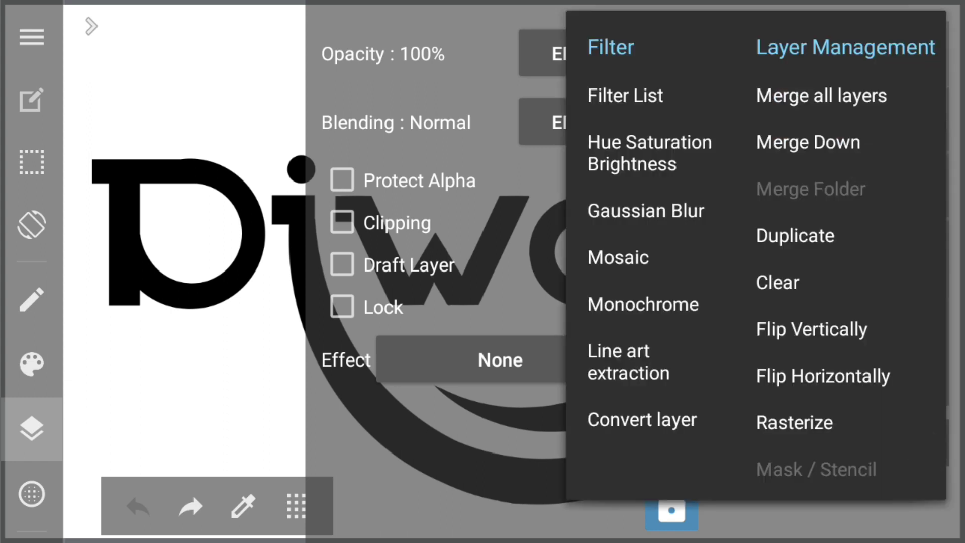
pyautogui.click(805, 143)
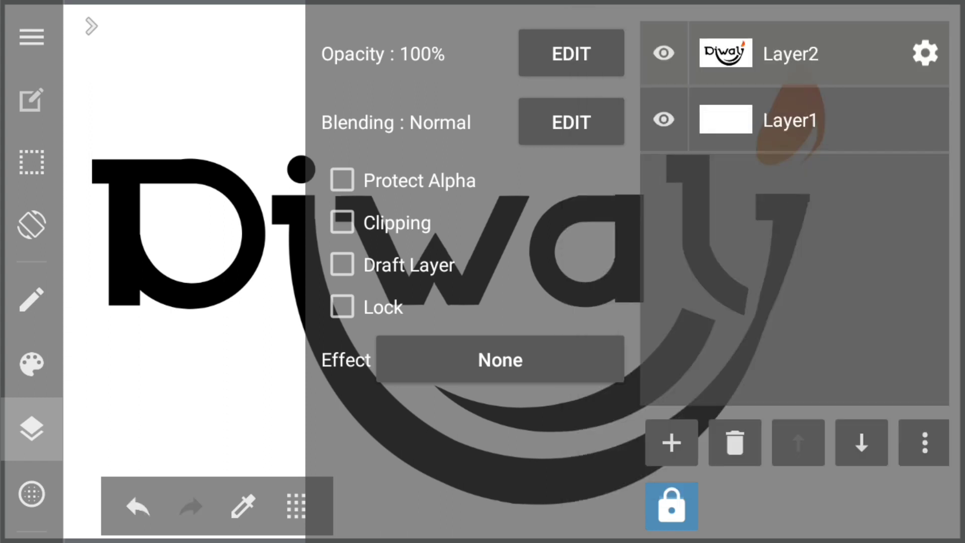
pyautogui.click(672, 443)
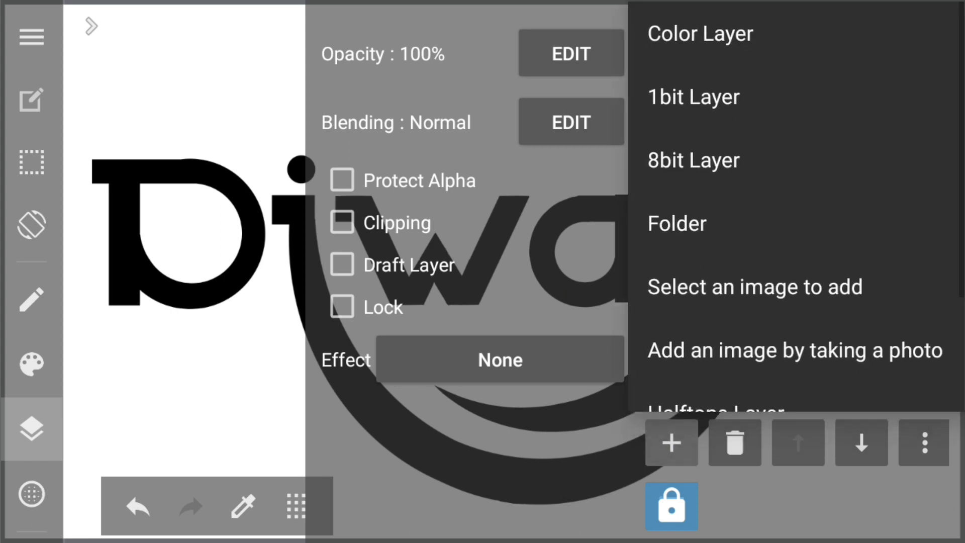
pyautogui.click(830, 42)
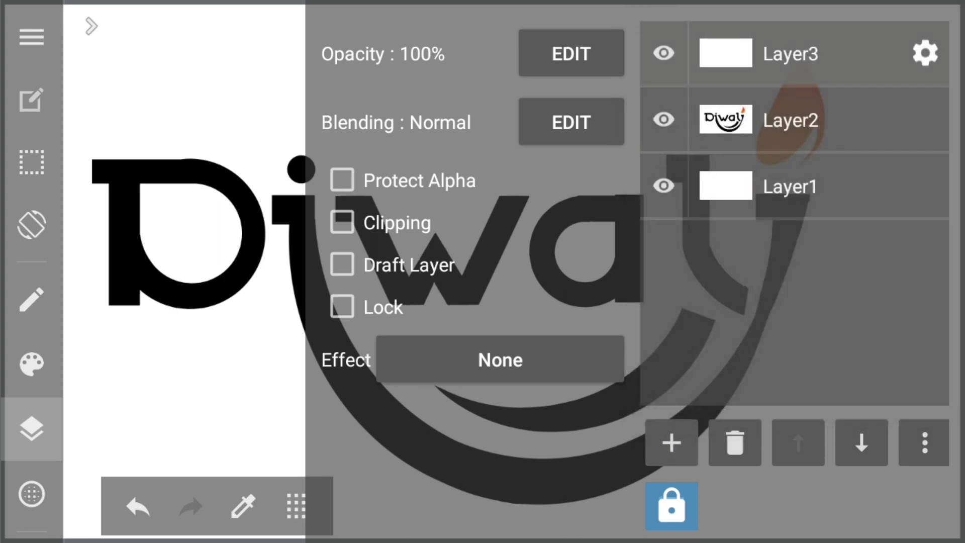
# Browse the Tone and Item materials and place the brushed-gold texture across the canvas.
pyautogui.click(31, 495)
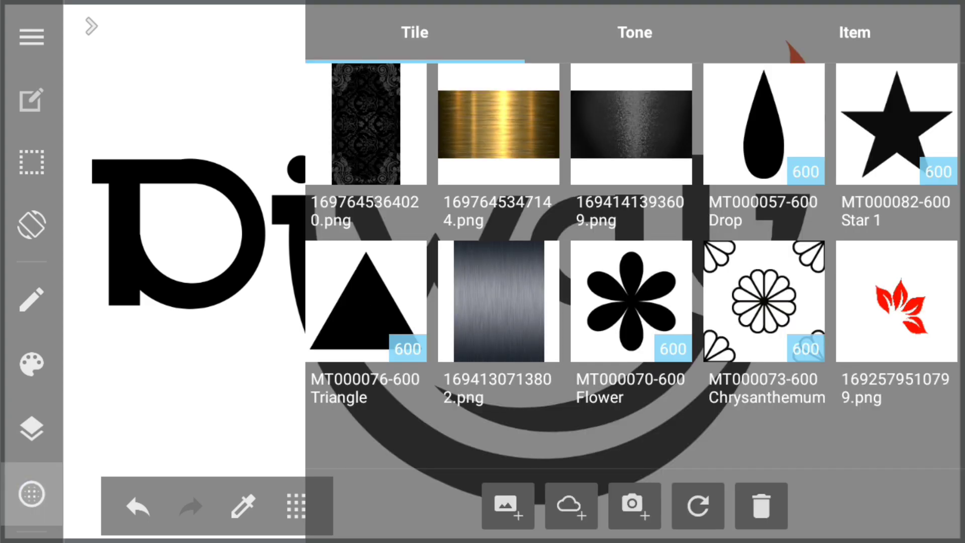
pyautogui.click(637, 45)
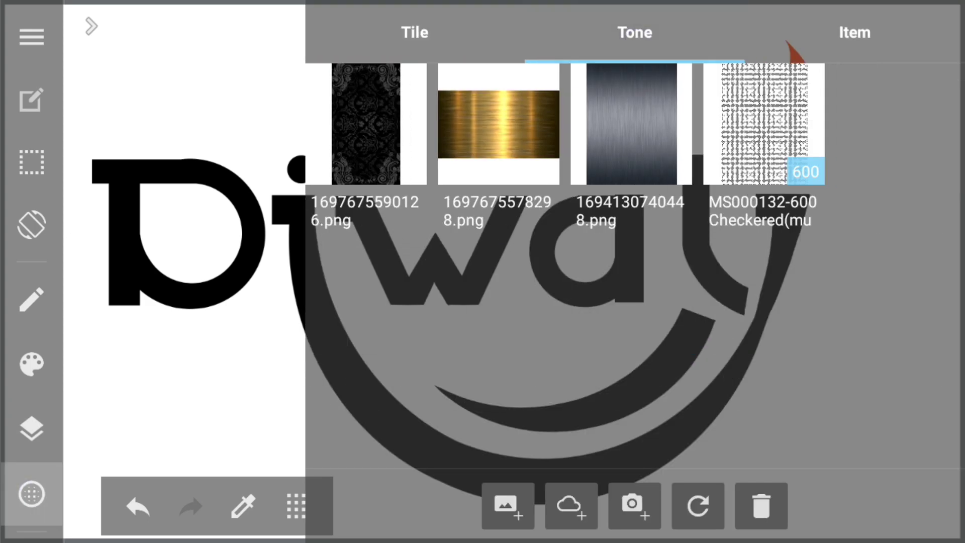
pyautogui.click(873, 39)
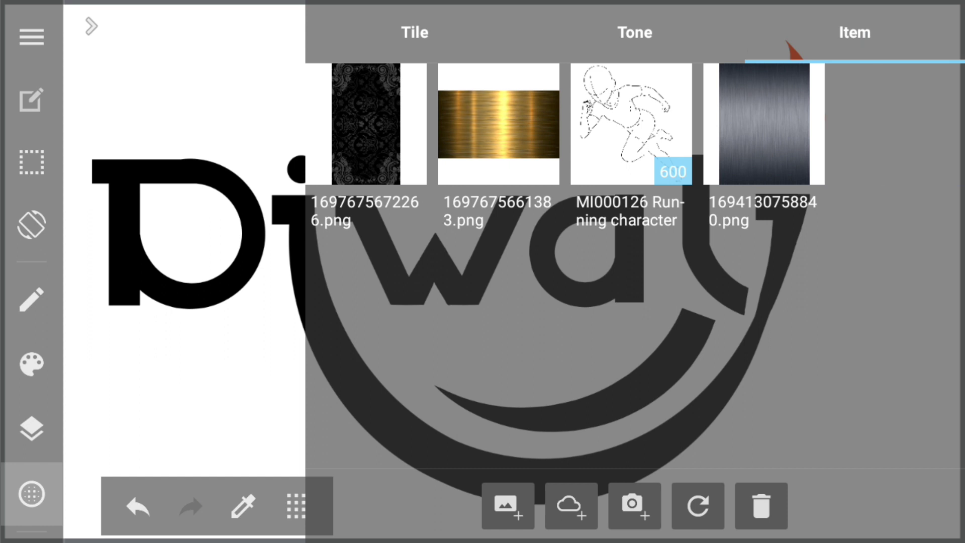
pyautogui.click(487, 124)
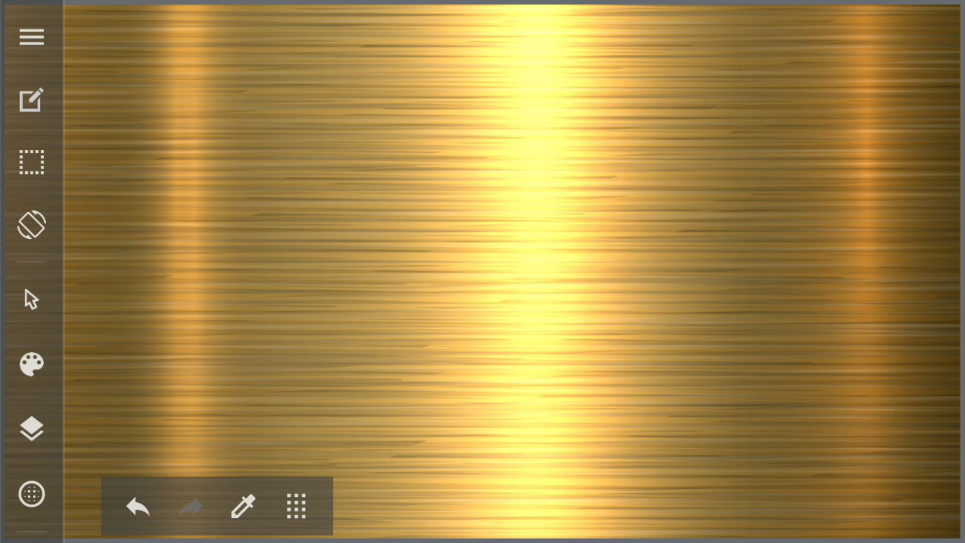
# Rasterize the gold texture on Layer3.
pyautogui.click(31, 429)
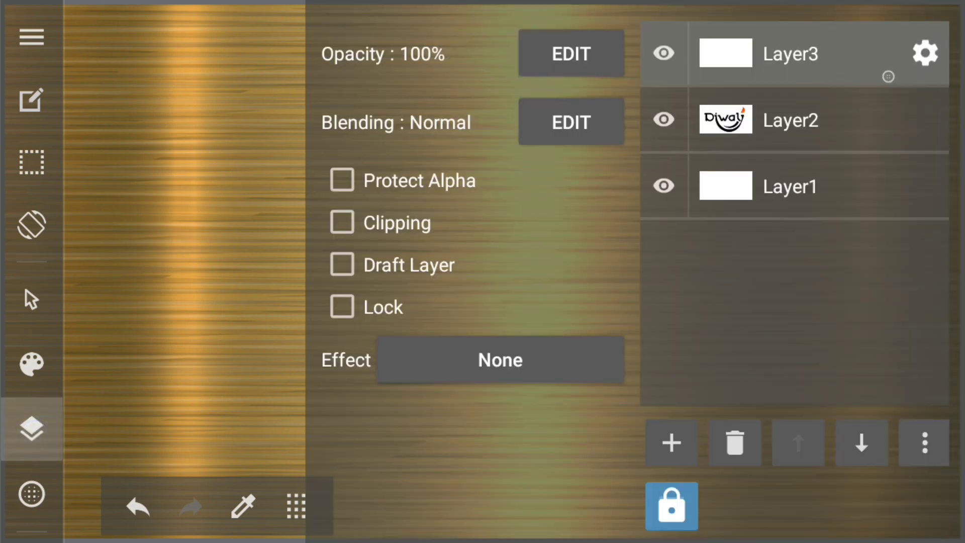
pyautogui.click(924, 443)
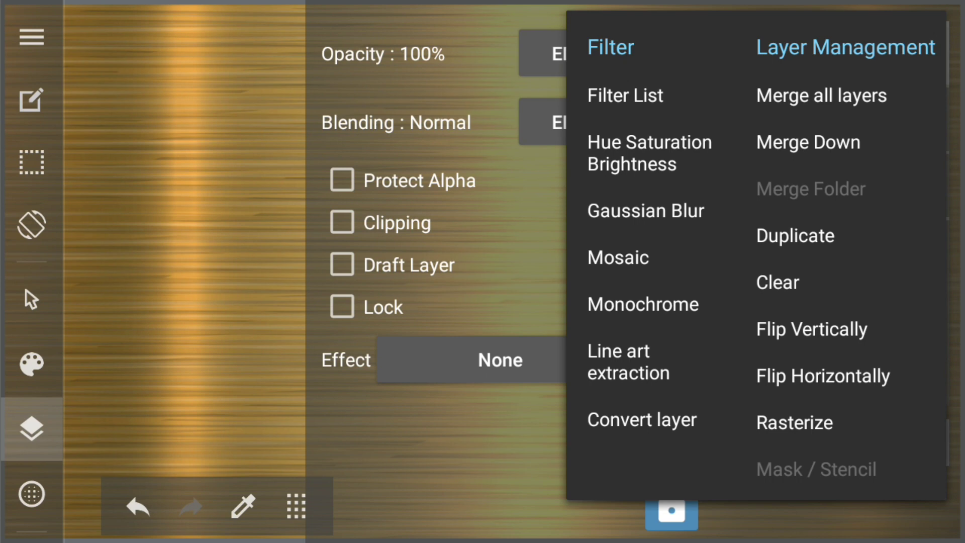
pyautogui.click(819, 431)
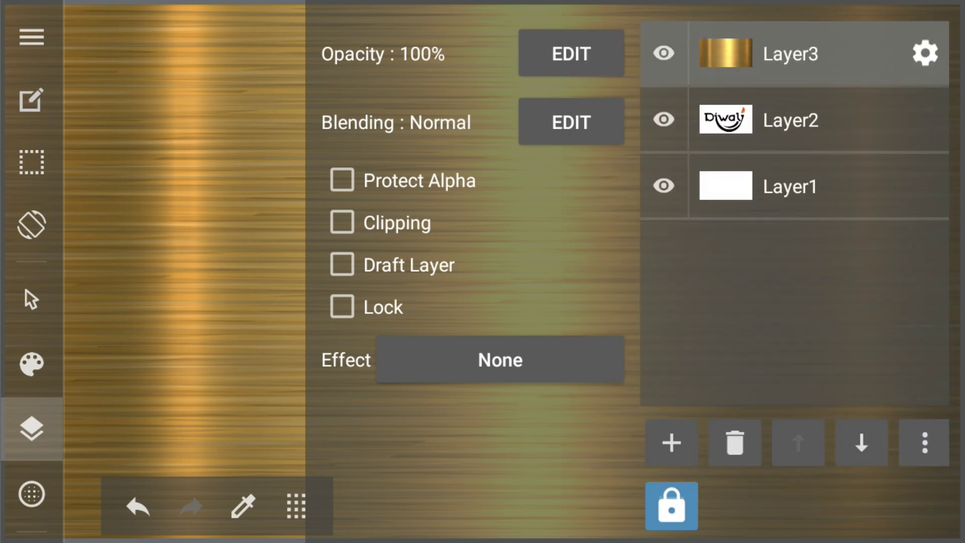
# Make Layer2 active and use Select Portion to select the Diwali artwork's outline.
pyautogui.click(840, 123)
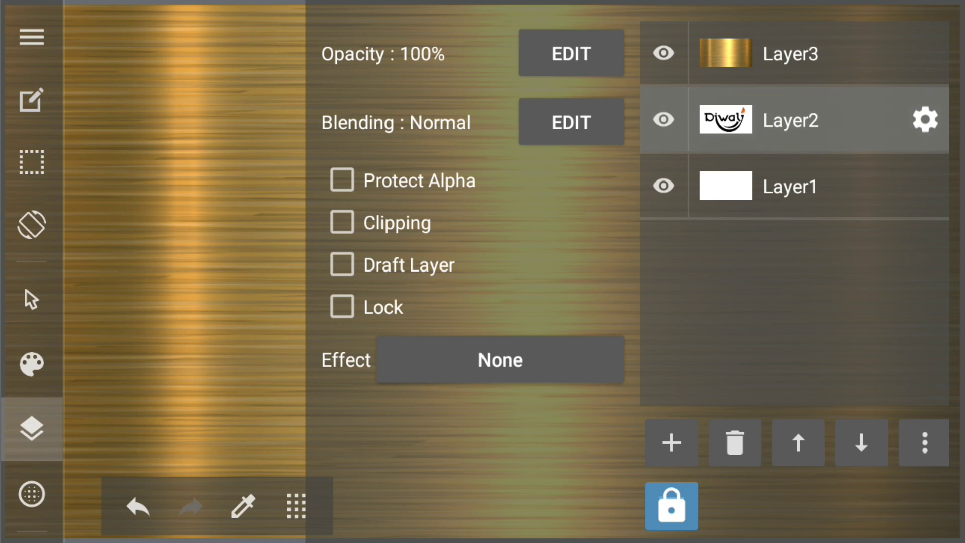
pyautogui.click(31, 158)
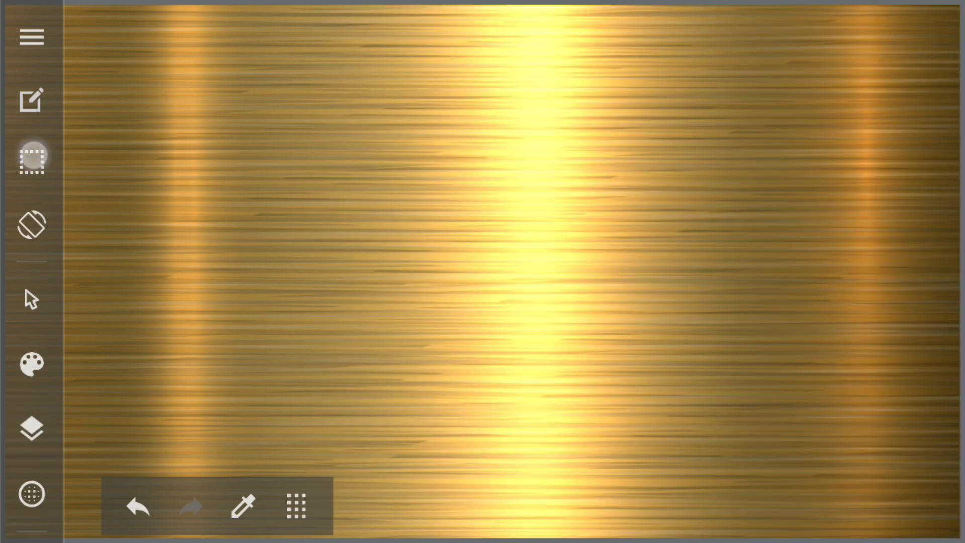
pyautogui.click(32, 168)
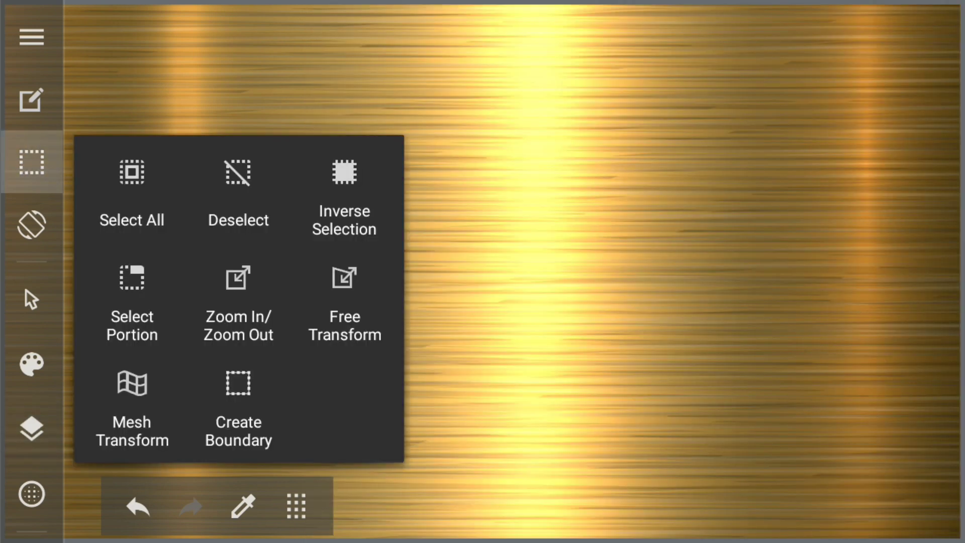
pyautogui.click(131, 296)
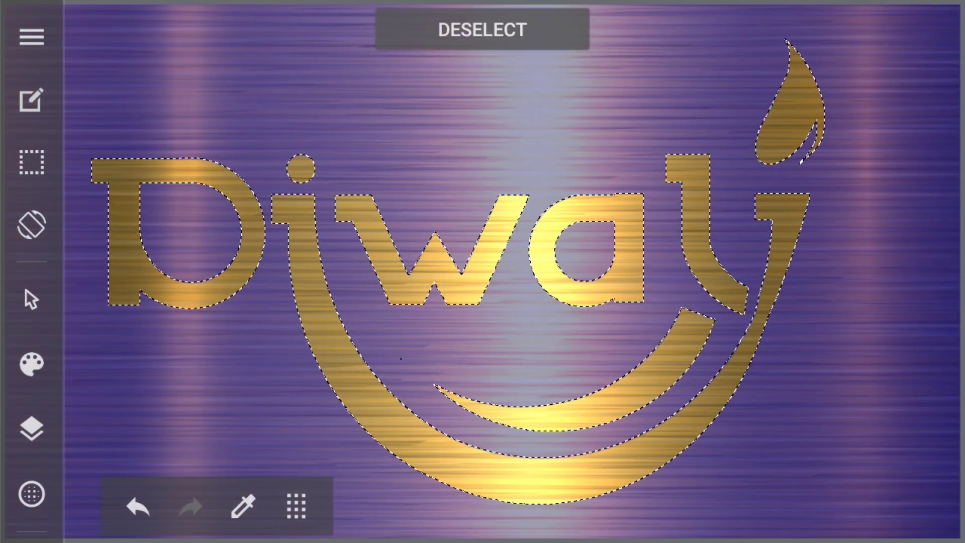
# On gold Layer3, invert the selection and cut away the gold outside the lettering.
pyautogui.click(32, 161)
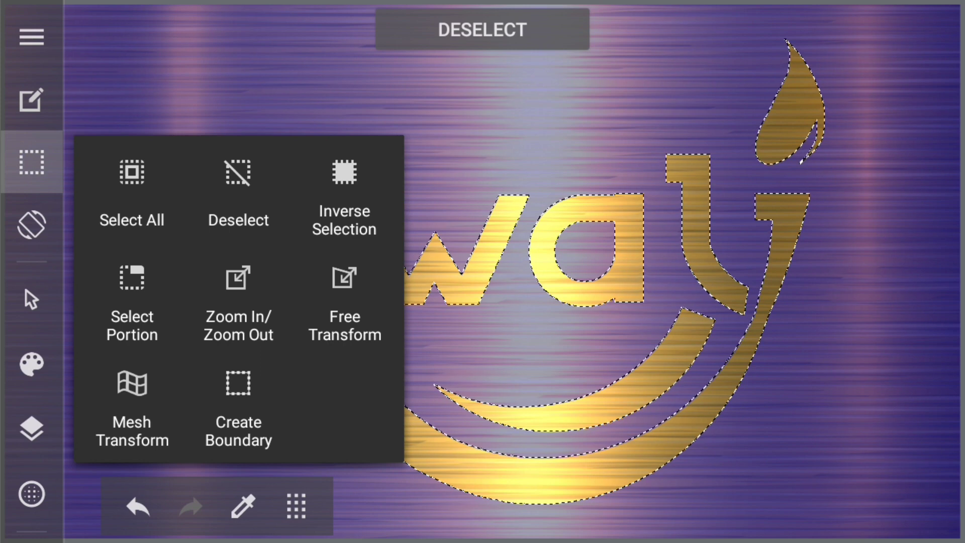
pyautogui.click(31, 162)
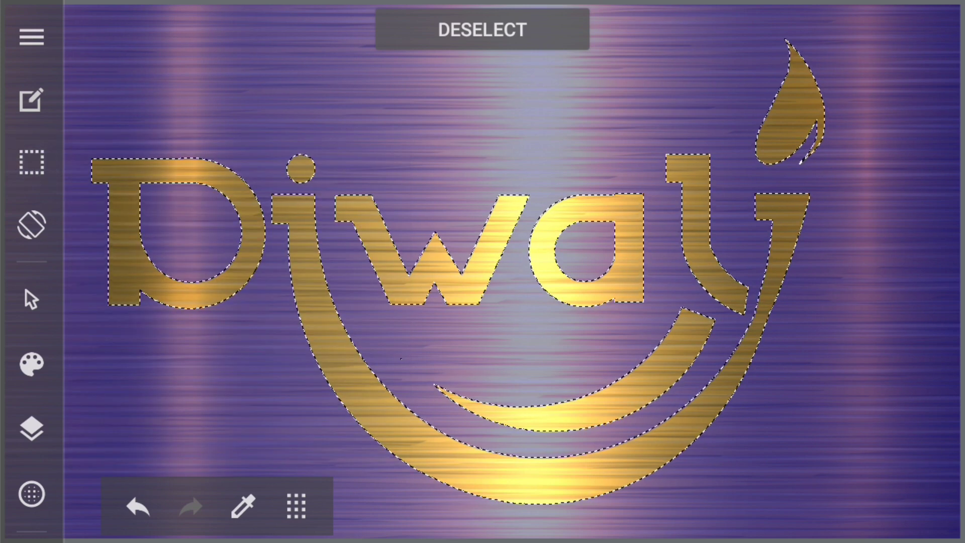
pyautogui.click(38, 453)
pyautogui.click(865, 83)
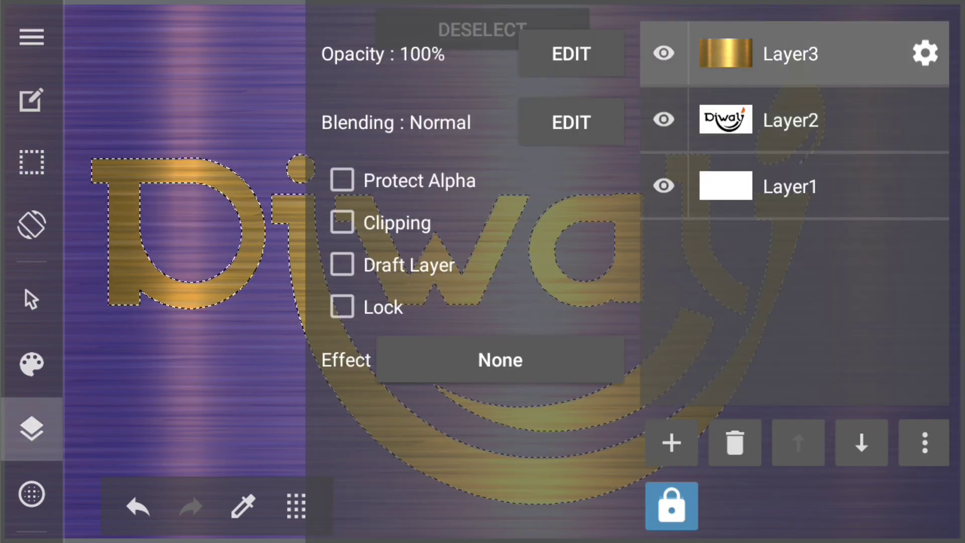
pyautogui.click(32, 161)
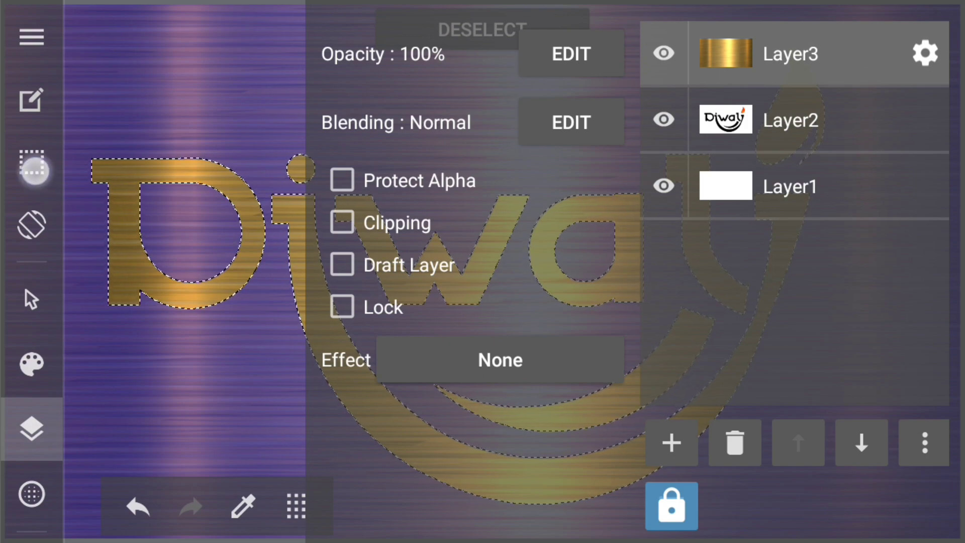
pyautogui.click(31, 161)
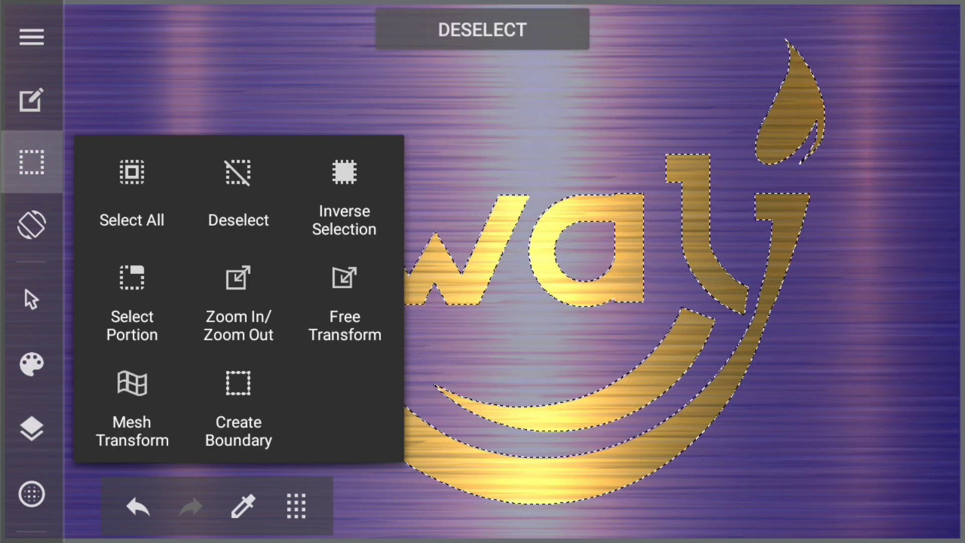
pyautogui.click(345, 169)
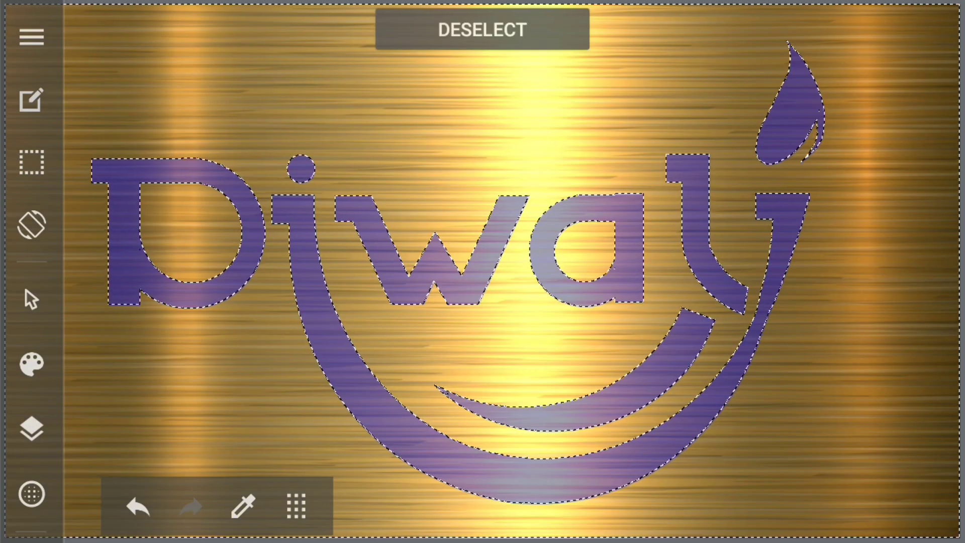
pyautogui.click(32, 99)
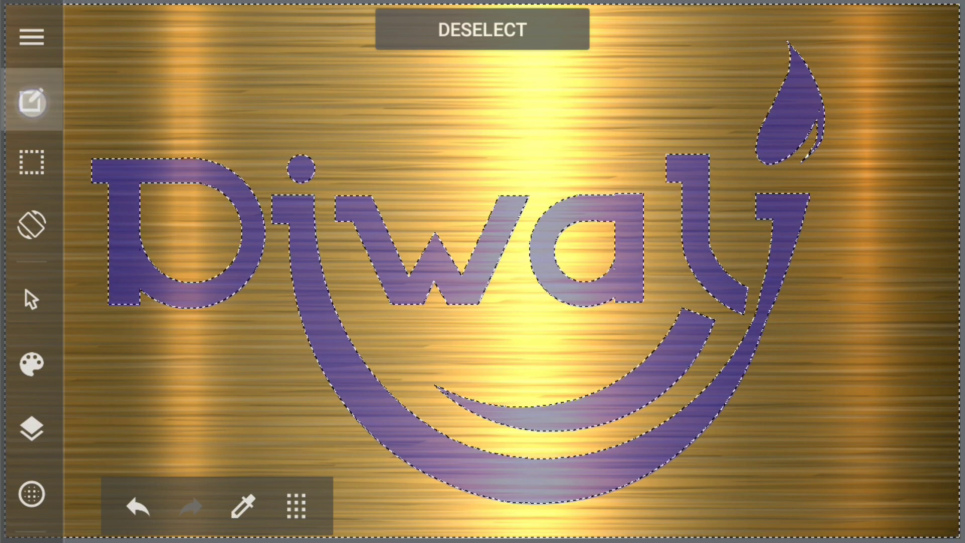
pyautogui.click(229, 116)
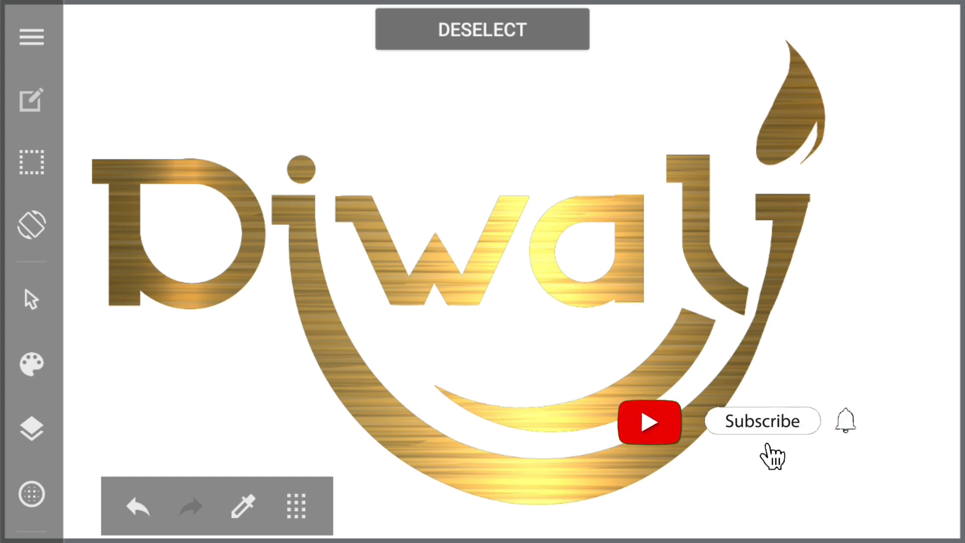
# Insert the black damask pattern from Materials and stretch it to fill the canvas.
pyautogui.click(31, 429)
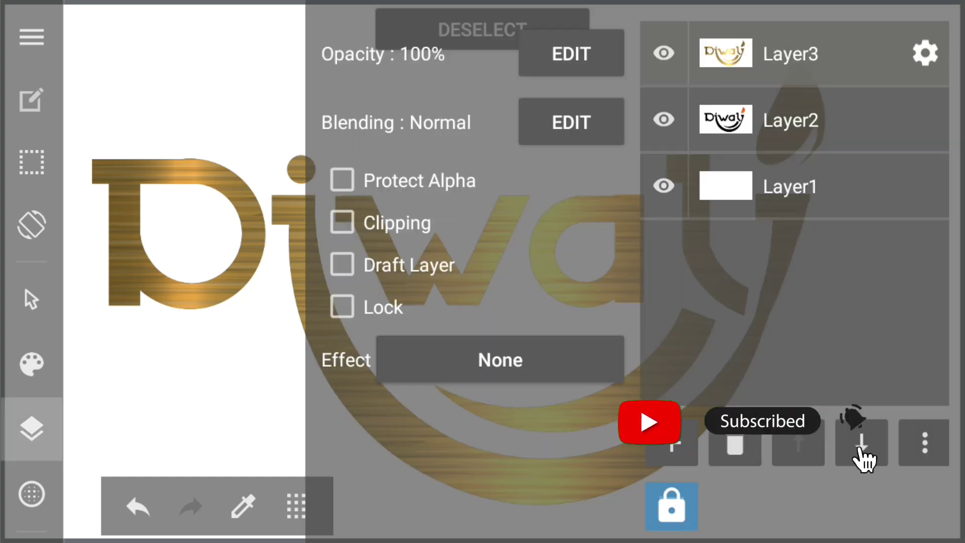
pyautogui.click(31, 429)
pyautogui.click(32, 495)
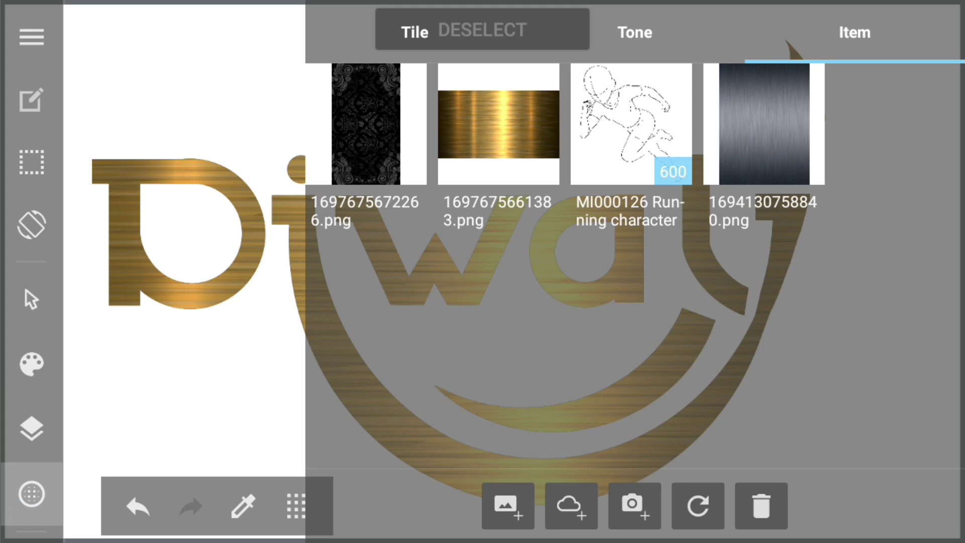
pyautogui.click(366, 124)
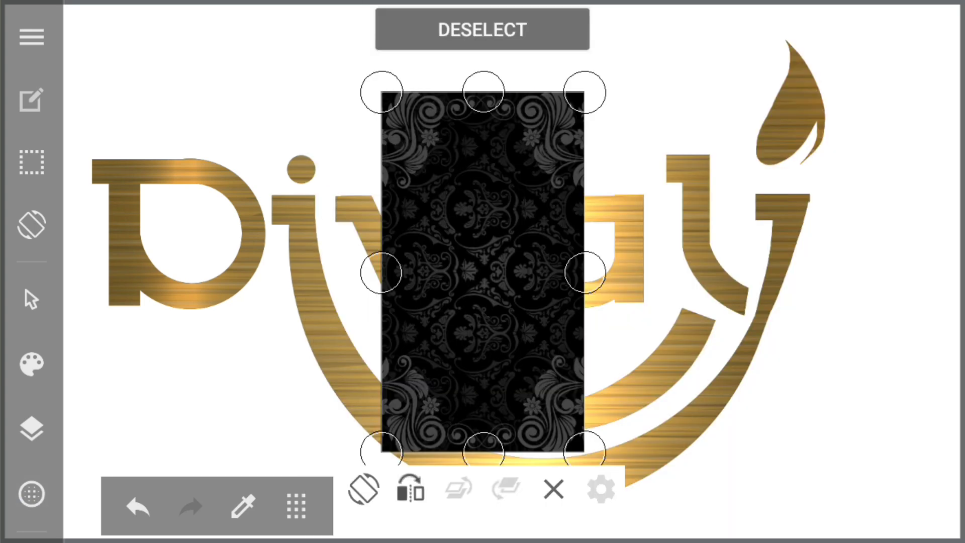
pyautogui.moveTo(584, 452); pyautogui.dragTo(653, 343)
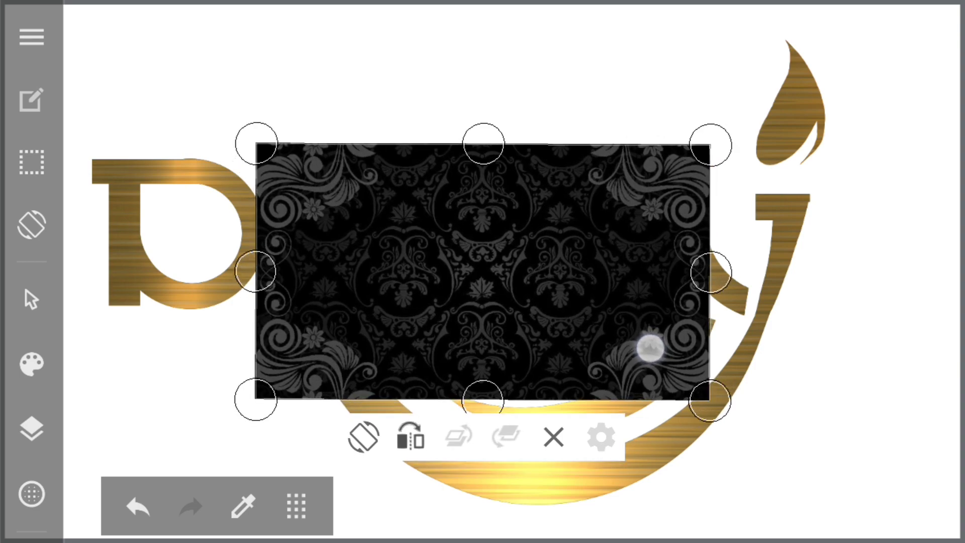
pyautogui.moveTo(653, 343); pyautogui.dragTo(650, 344)
pyautogui.moveTo(710, 401); pyautogui.dragTo(901, 511)
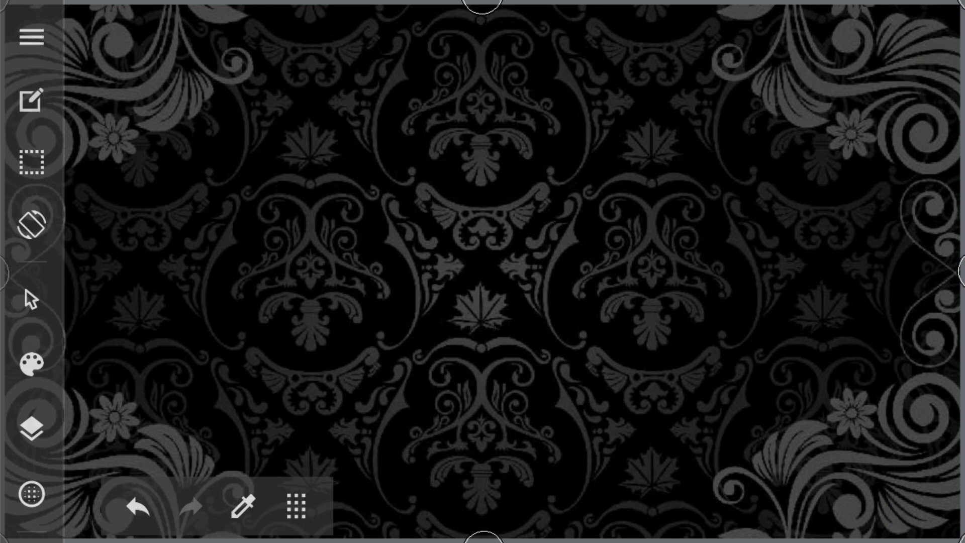
# Move the damask layer below the lettering and reselect gold Layer3.
pyautogui.click(31, 429)
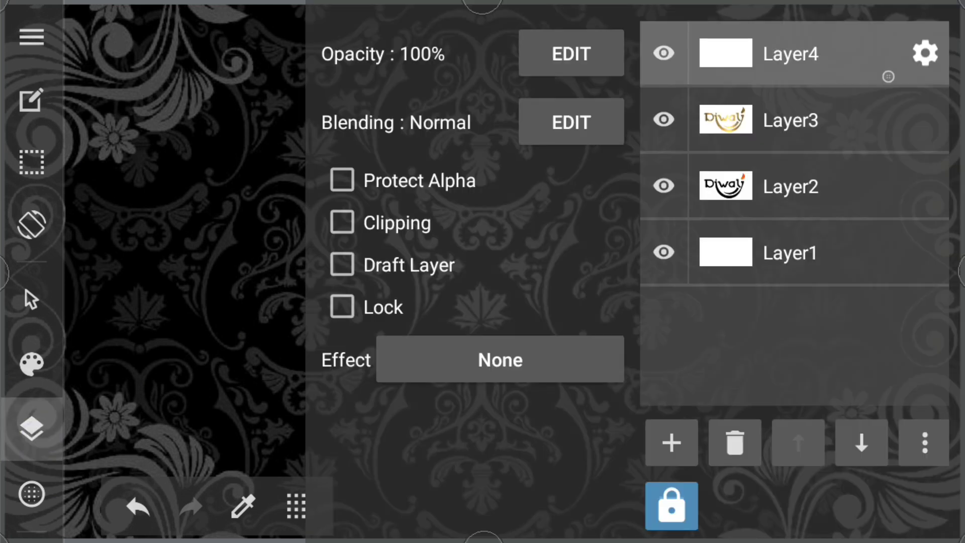
pyautogui.click(862, 442)
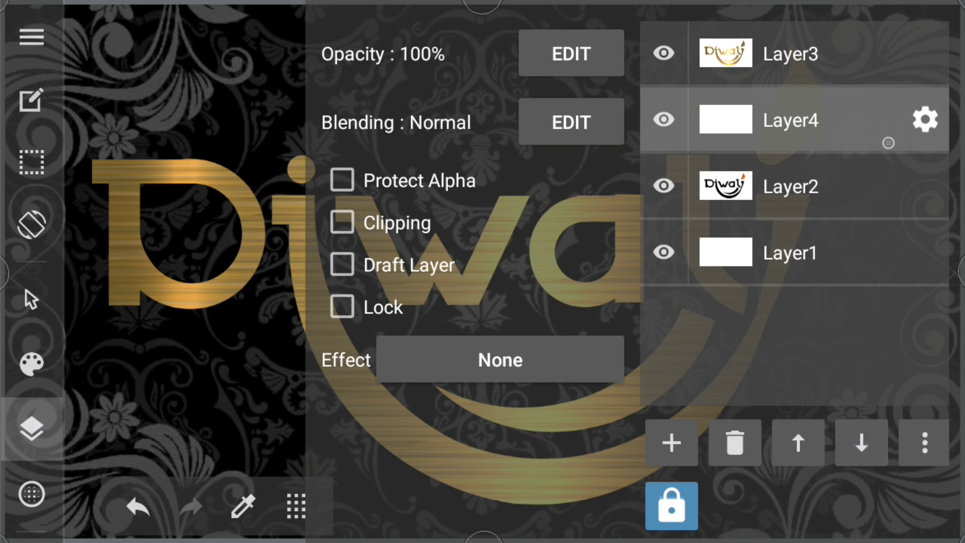
pyautogui.click(32, 429)
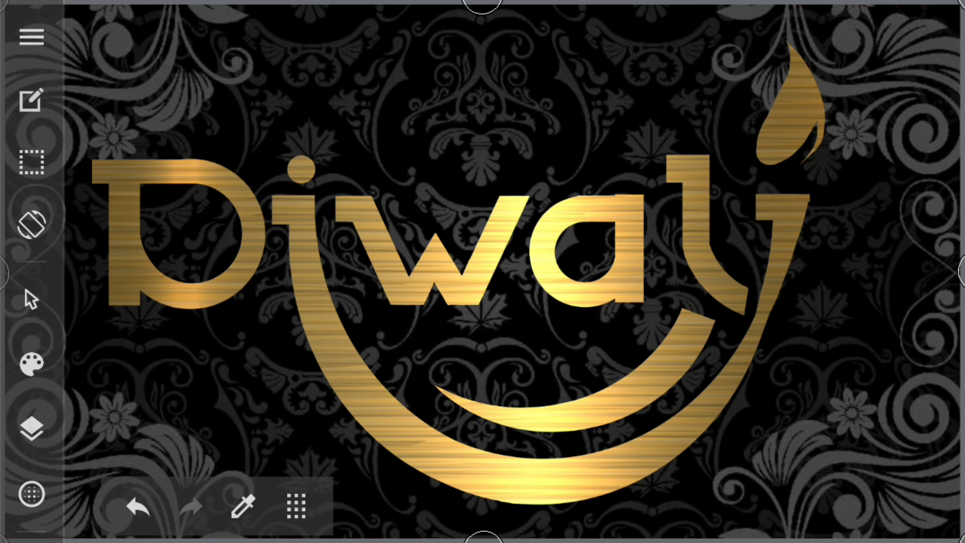
pyautogui.click(32, 429)
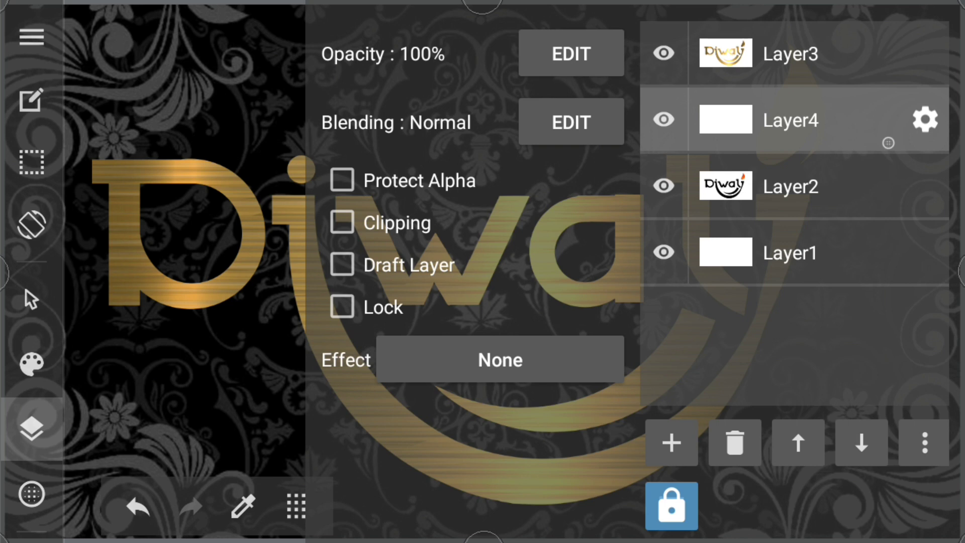
pyautogui.click(848, 64)
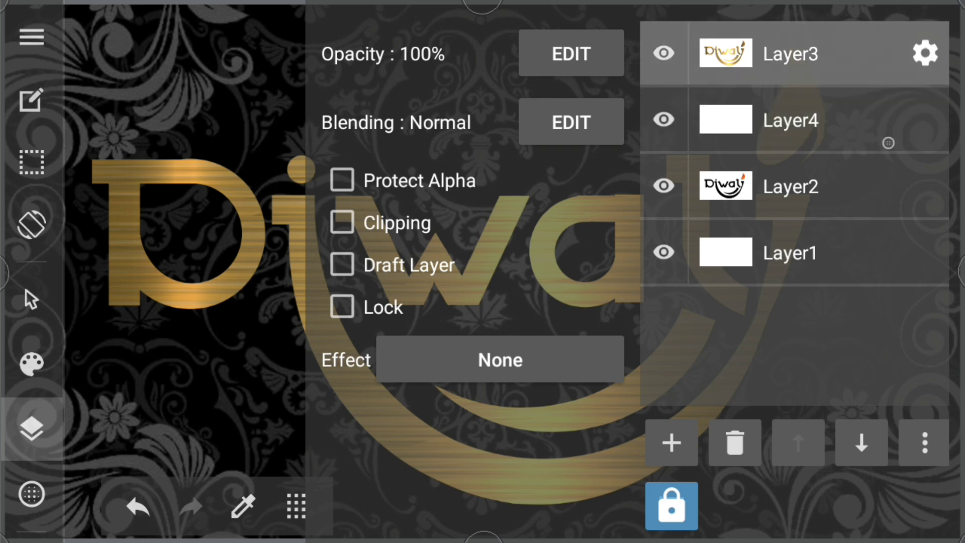
pyautogui.click(31, 428)
# Switch to the Move tool and bring up the Selection menu.
pyautogui.click(31, 300)
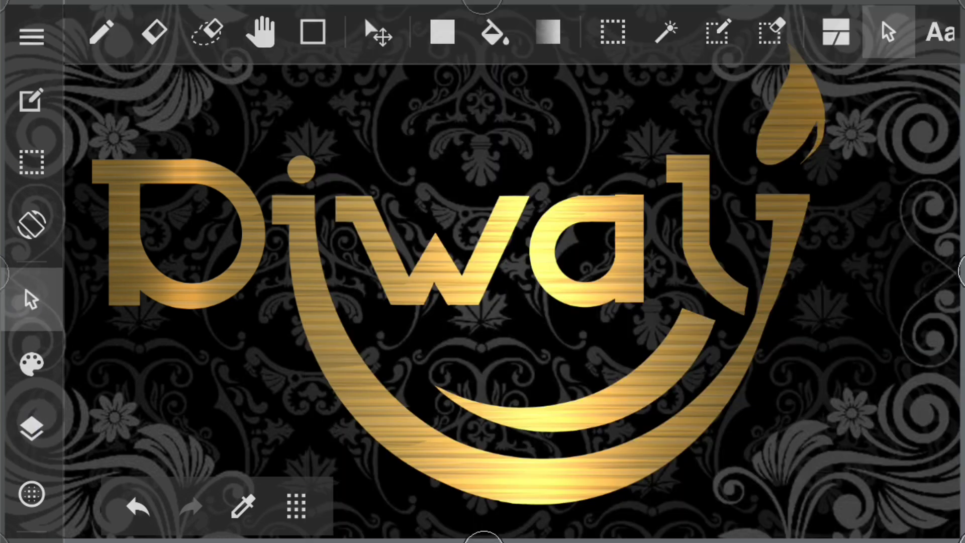
pyautogui.click(377, 31)
pyautogui.click(31, 302)
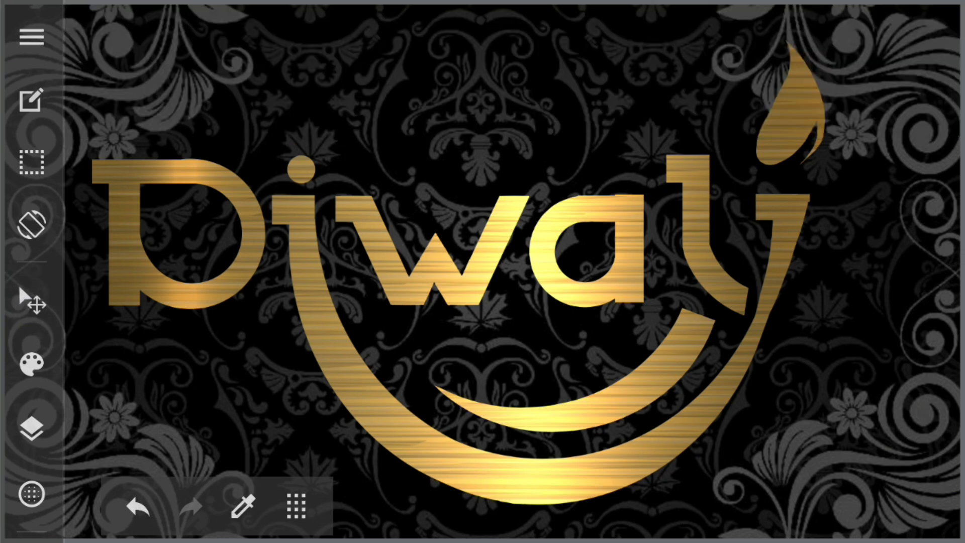
pyautogui.click(31, 162)
# Scale the gold Diwali lettering down with Zoom In/Zoom Out and apply it with SET.
pyautogui.click(238, 278)
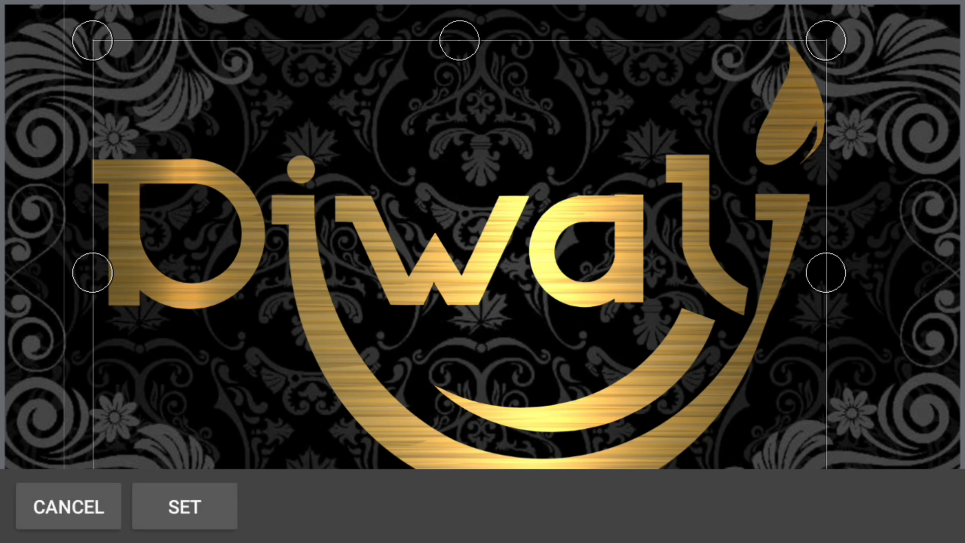
pyautogui.moveTo(826, 41)
pyautogui.mouseDown()
pyautogui.moveTo(826, 61)
pyautogui.moveTo(787, 103)
pyautogui.mouseUp()
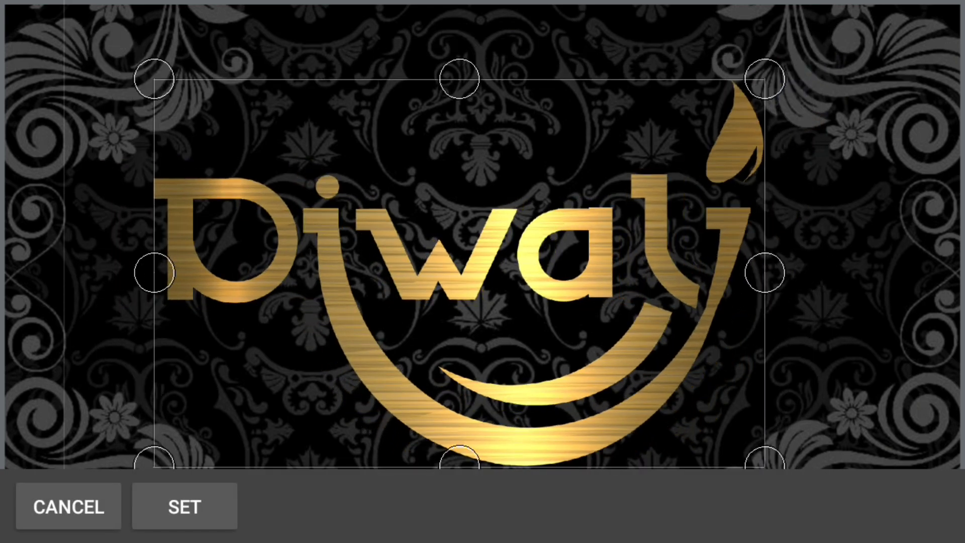
pyautogui.click(185, 507)
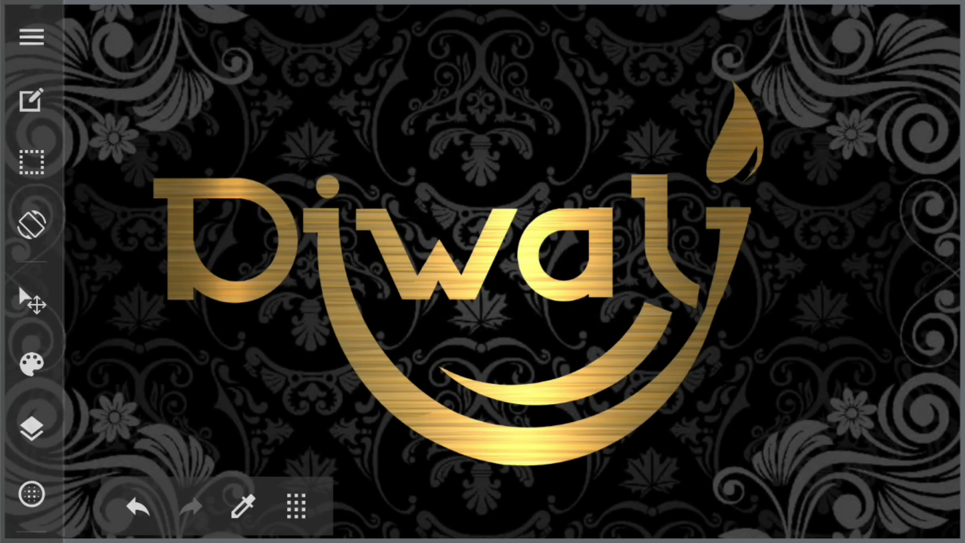
pyautogui.click(32, 428)
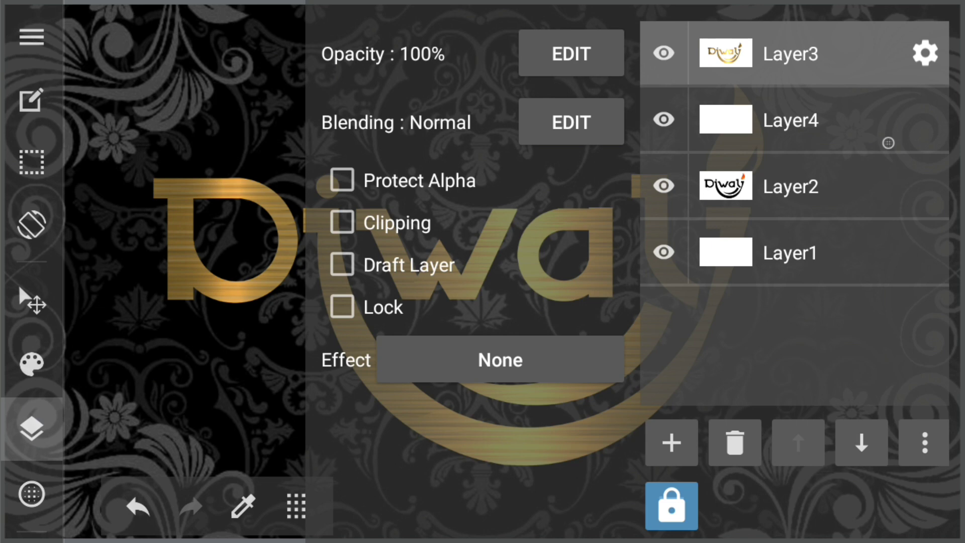
# Duplicate the gold lettering Layer3.
pyautogui.click(31, 428)
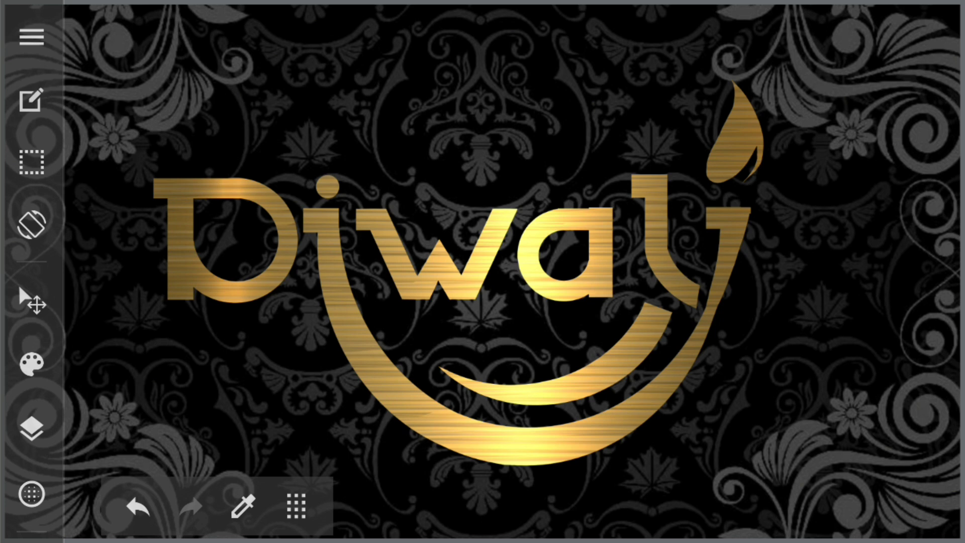
pyautogui.click(31, 428)
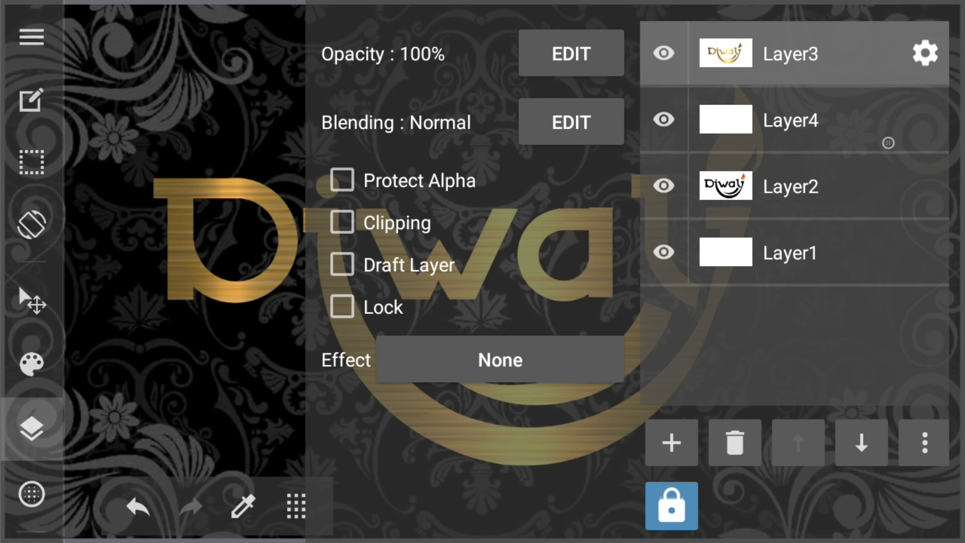
pyautogui.click(925, 443)
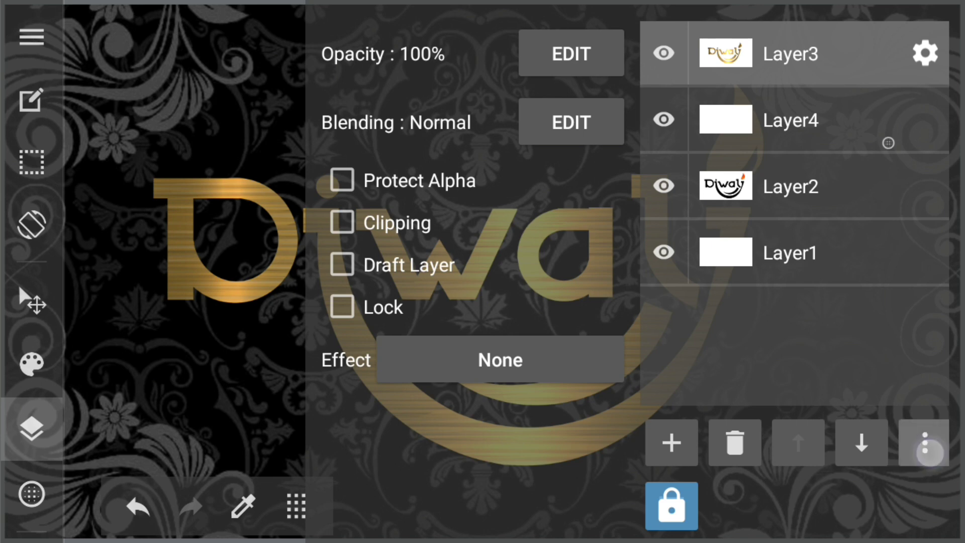
pyautogui.click(888, 216)
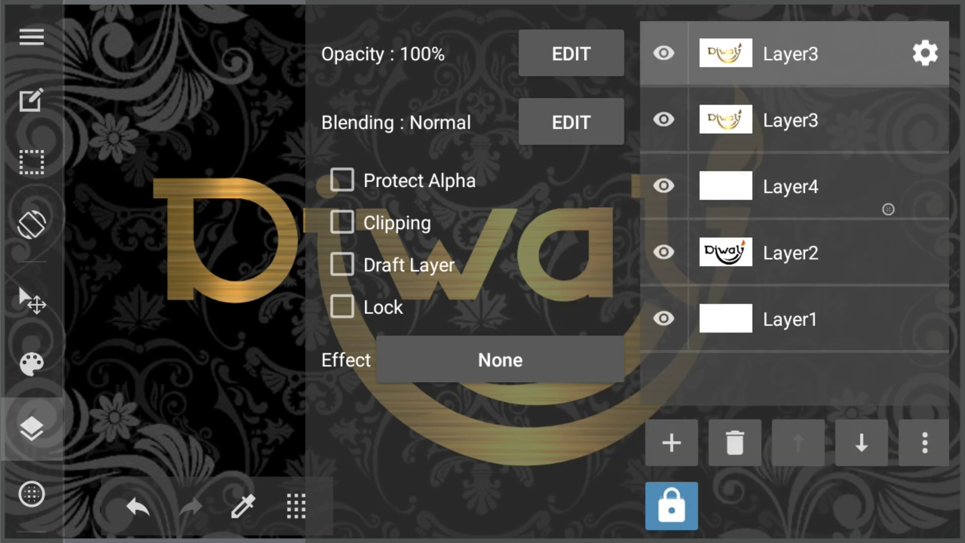
# Hide the lower copy, protect the top copy's alpha, and fill it magenta.
pyautogui.click(664, 119)
pyautogui.click(342, 180)
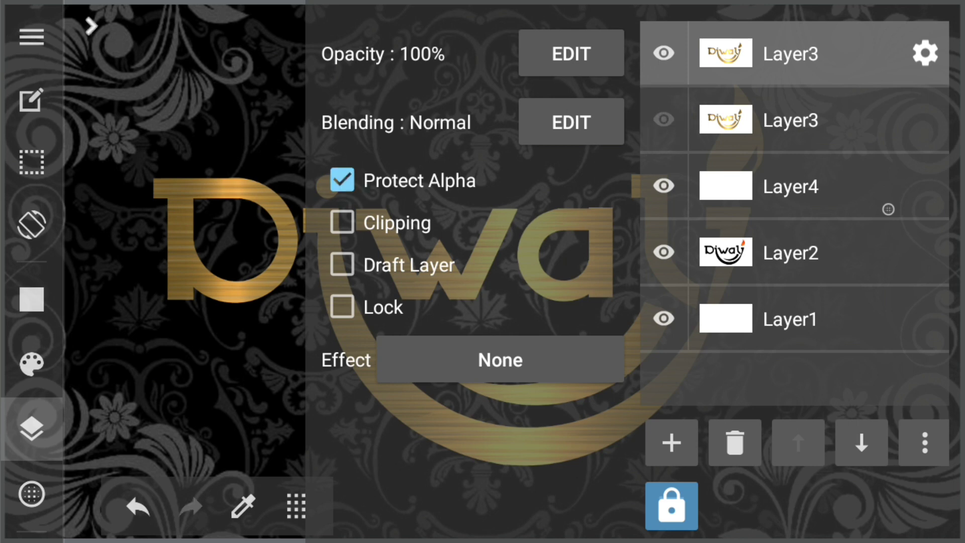
pyautogui.click(32, 422)
pyautogui.moveTo(137, 44); pyautogui.dragTo(800, 477)
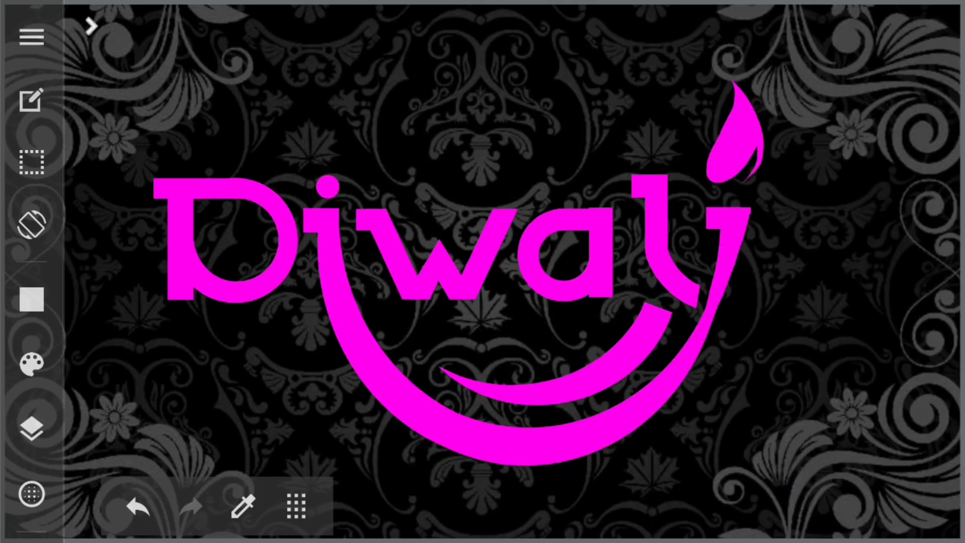
# Reshow the gold copy, unprotect alpha, and move the magenta layer beneath it.
pyautogui.click(31, 429)
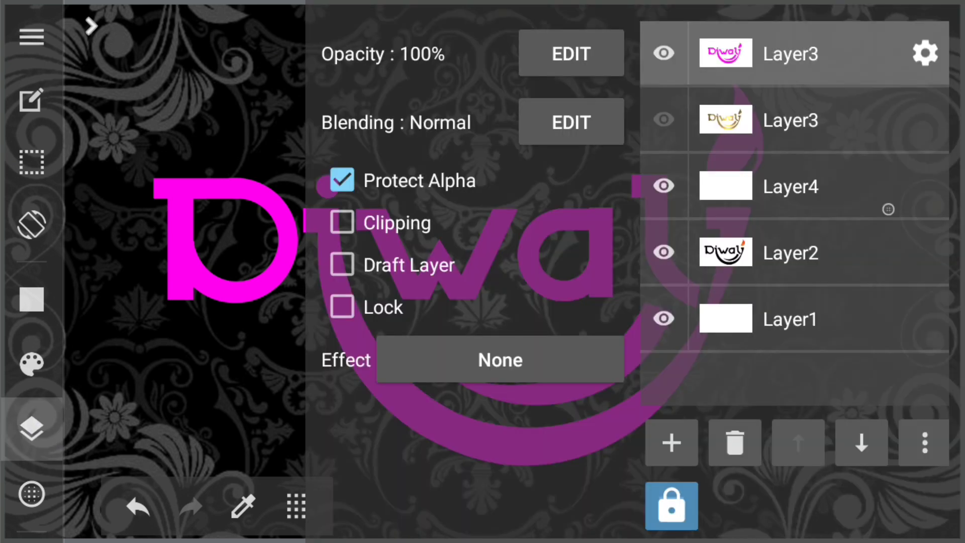
pyautogui.click(664, 119)
pyautogui.click(342, 180)
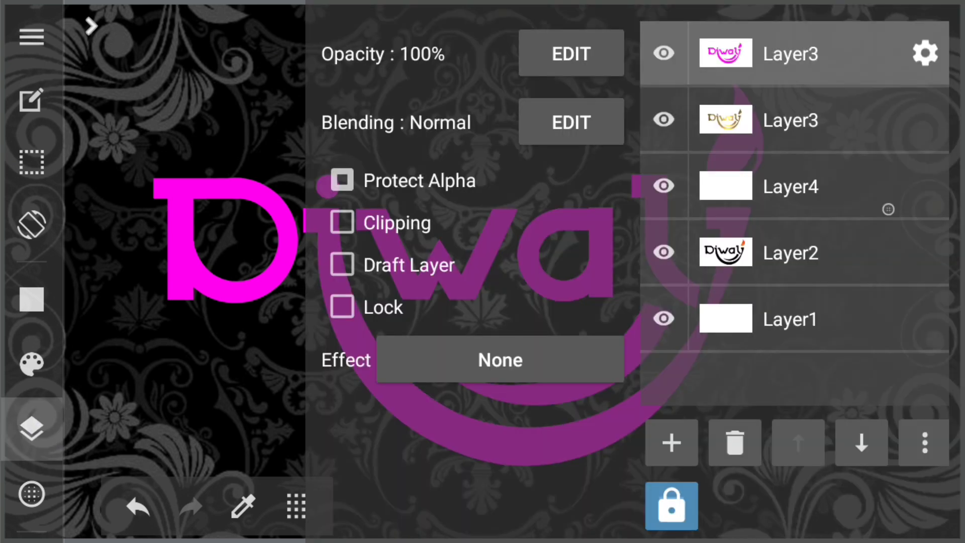
pyautogui.click(862, 443)
pyautogui.click(31, 428)
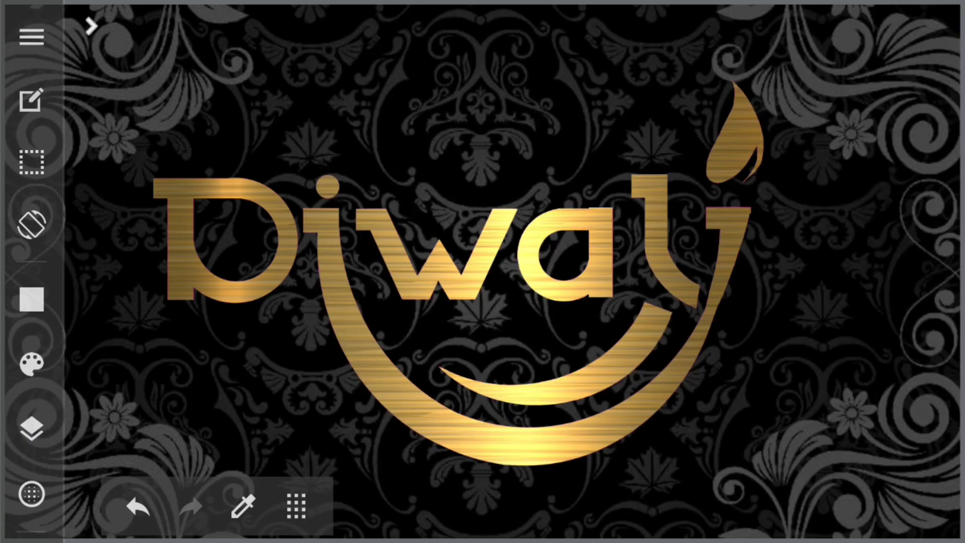
pyautogui.click(31, 161)
# Nudge the magenta copy slightly and confirm its placement with SET.
pyautogui.click(237, 282)
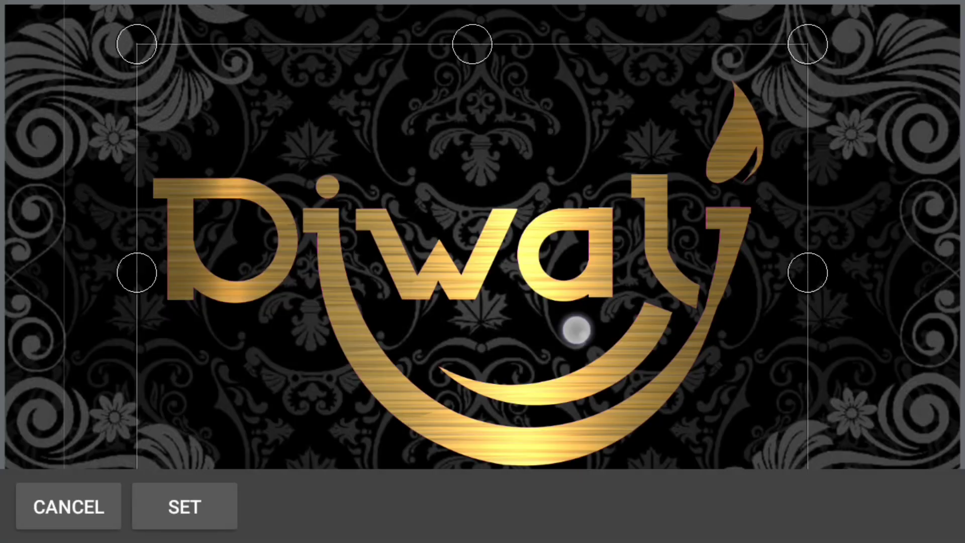
pyautogui.moveTo(575, 328)
pyautogui.mouseDown()
pyautogui.moveTo(589, 338)
pyautogui.moveTo(574, 331)
pyautogui.mouseUp()
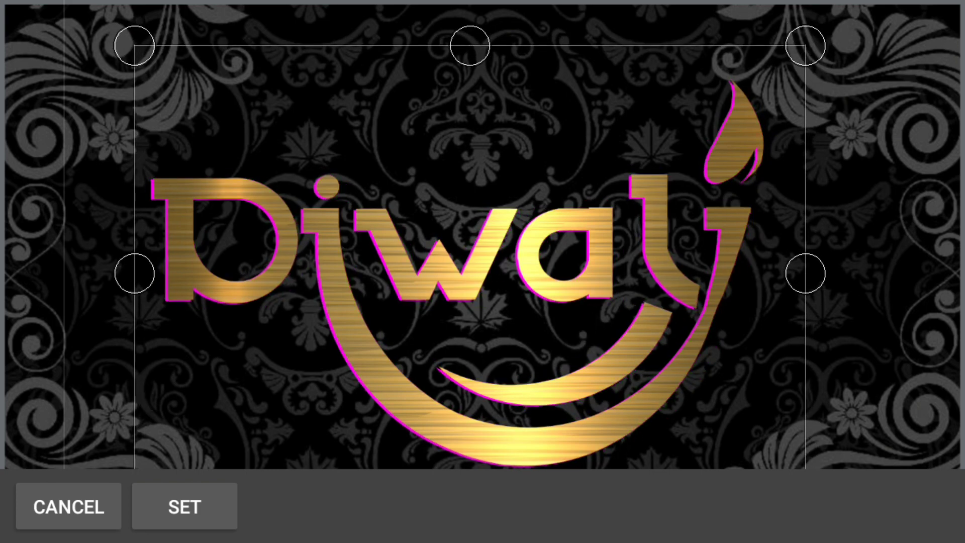
pyautogui.click(184, 506)
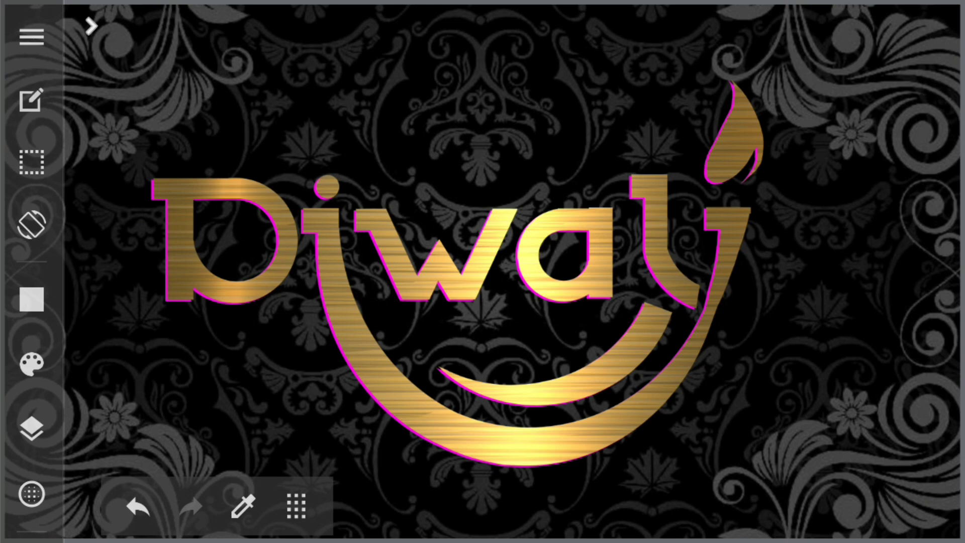
# Apply a Gaussian Blur of about strength 15 to the magenta copy.
pyautogui.click(32, 428)
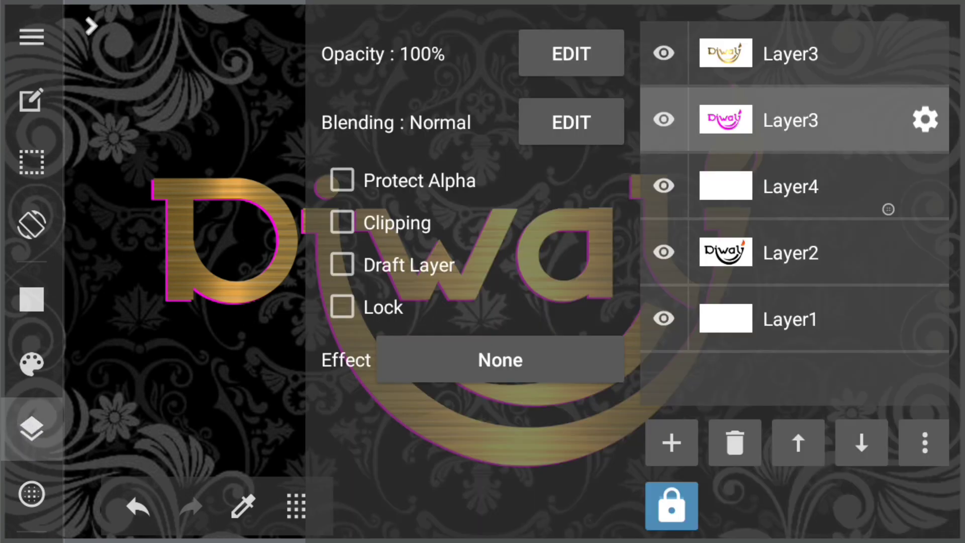
pyautogui.click(925, 442)
pyautogui.click(684, 225)
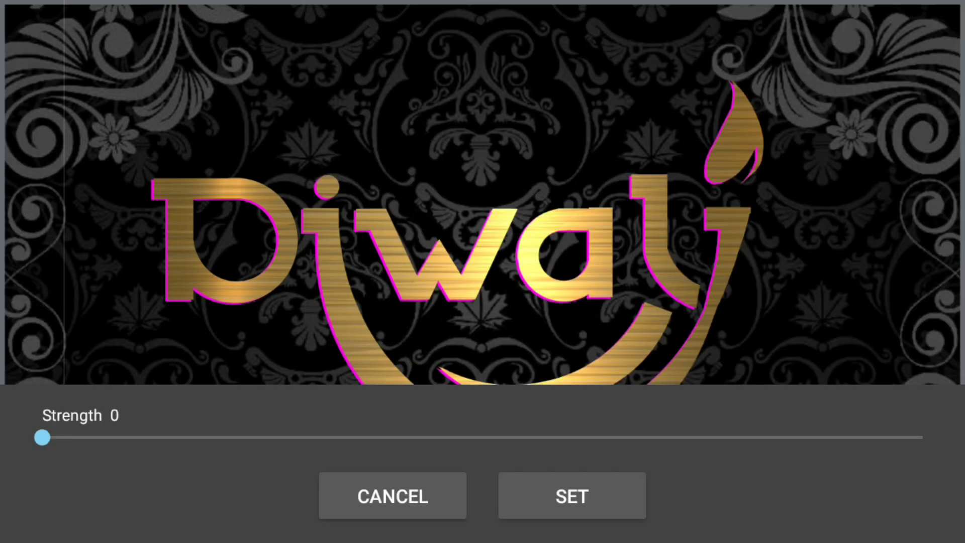
pyautogui.moveTo(42, 438); pyautogui.dragTo(923, 437)
pyautogui.click(572, 495)
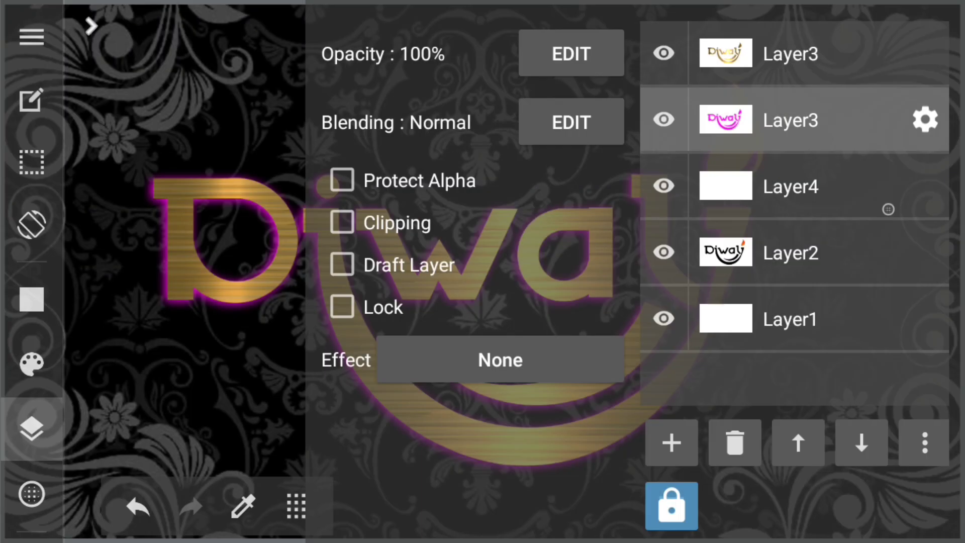
pyautogui.click(31, 429)
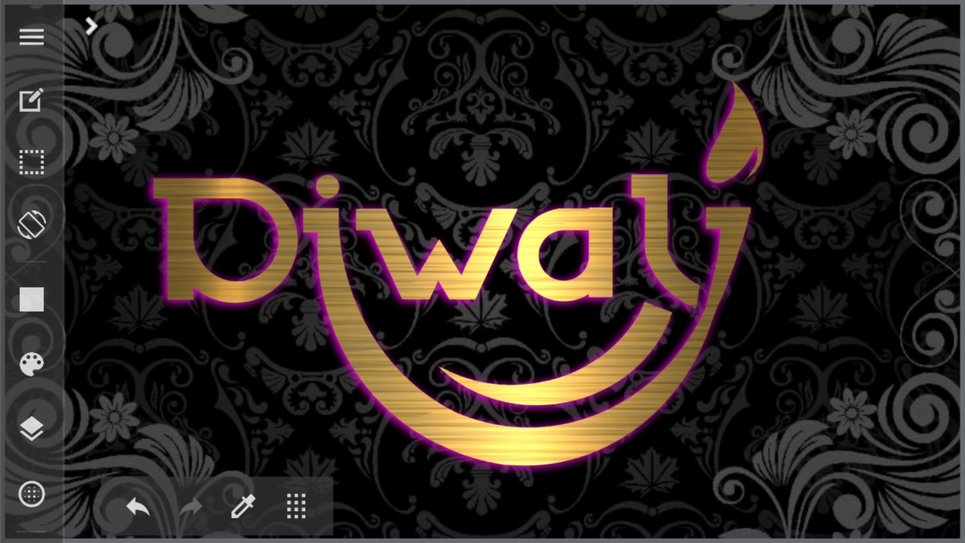
# Set the top gold layer's Hue Saturation Brightness to Saturation 125, Brightness 185.
pyautogui.click(31, 428)
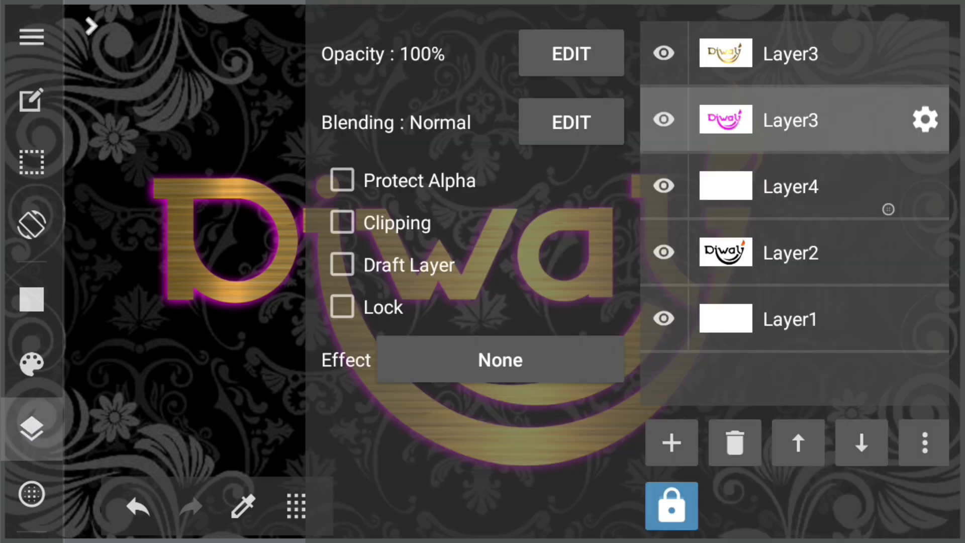
pyautogui.click(804, 253)
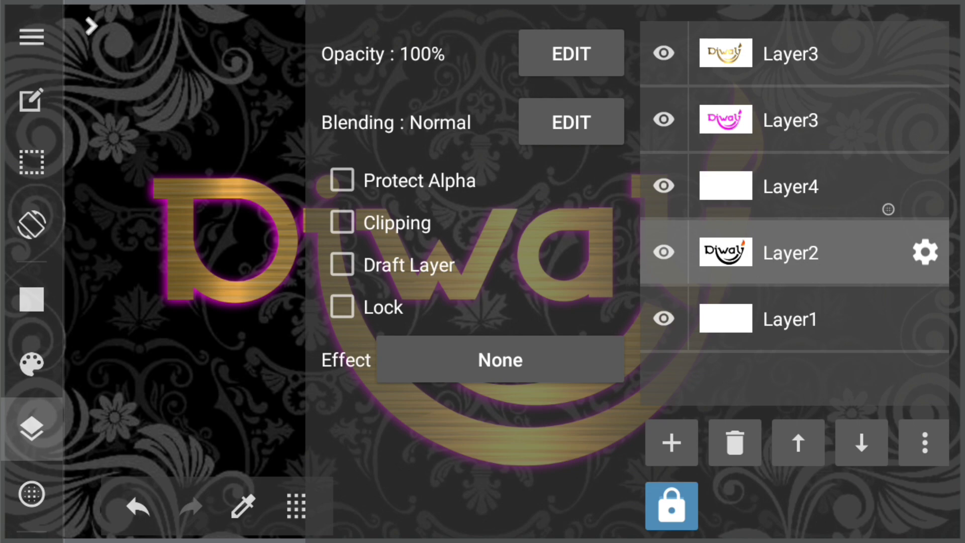
pyautogui.click(32, 428)
pyautogui.click(32, 429)
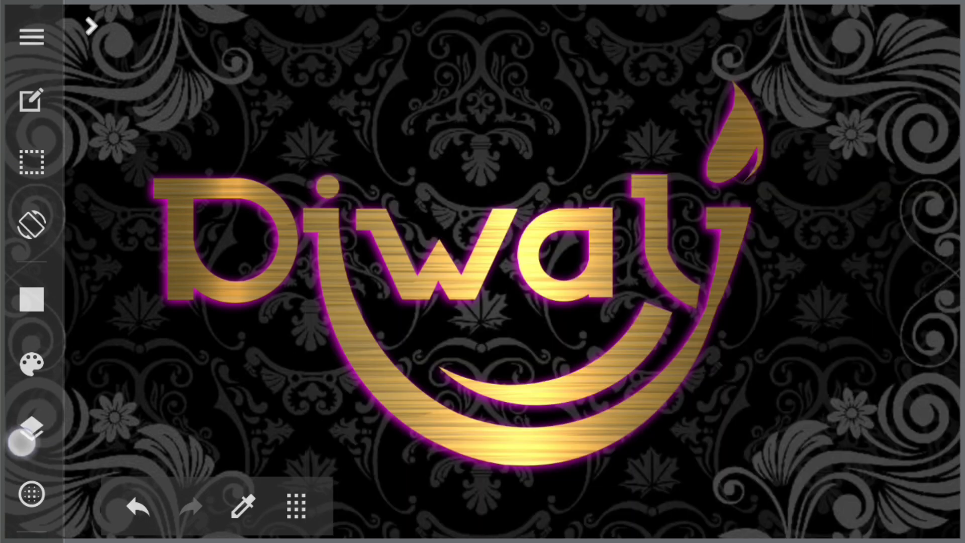
pyautogui.click(804, 53)
pyautogui.click(925, 442)
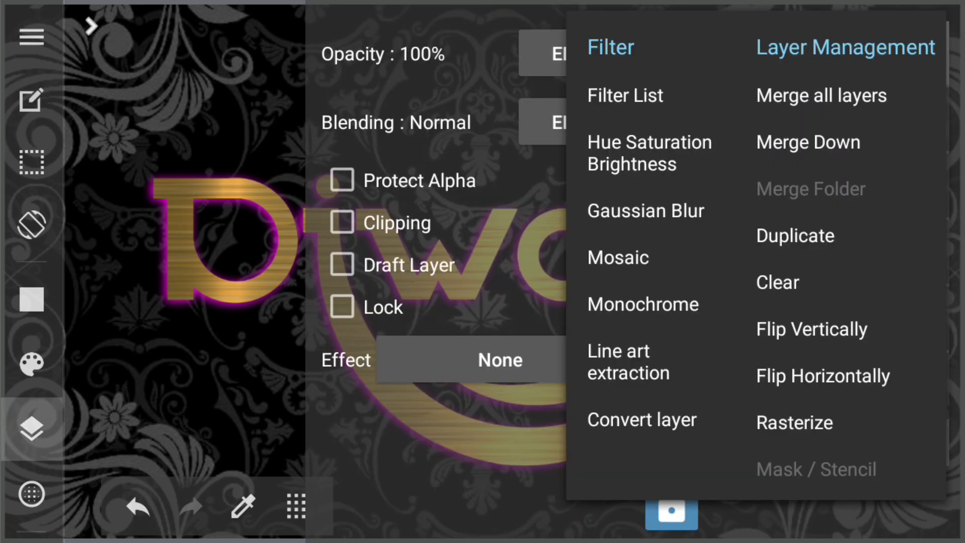
pyautogui.click(659, 151)
pyautogui.moveTo(713, 437); pyautogui.dragTo(764, 437)
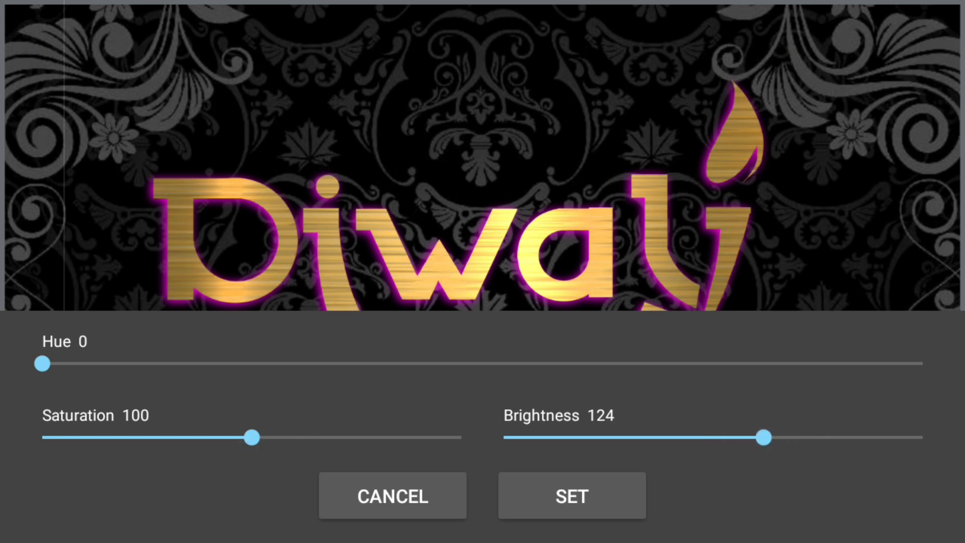
pyautogui.moveTo(252, 437); pyautogui.dragTo(304, 437)
pyautogui.moveTo(764, 438); pyautogui.dragTo(892, 437)
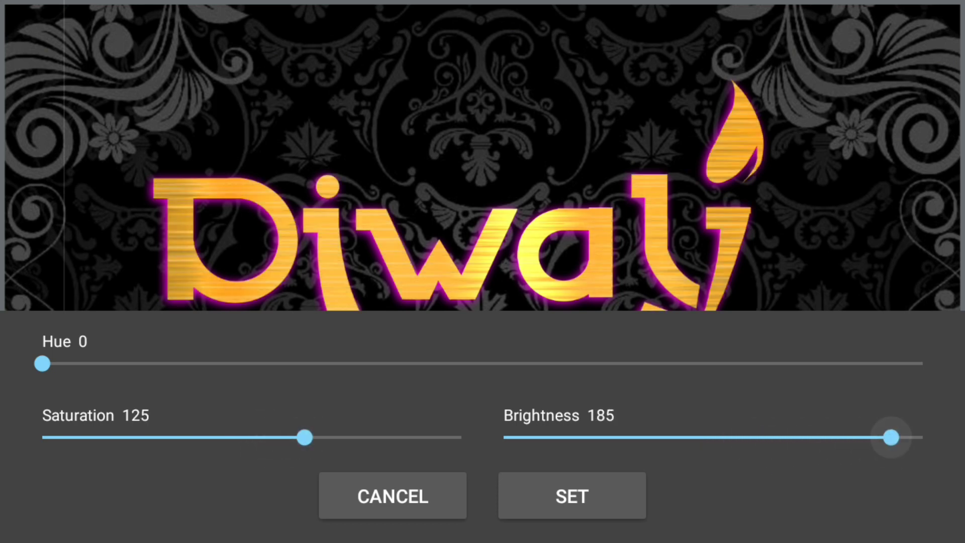
pyautogui.click(573, 496)
pyautogui.click(32, 435)
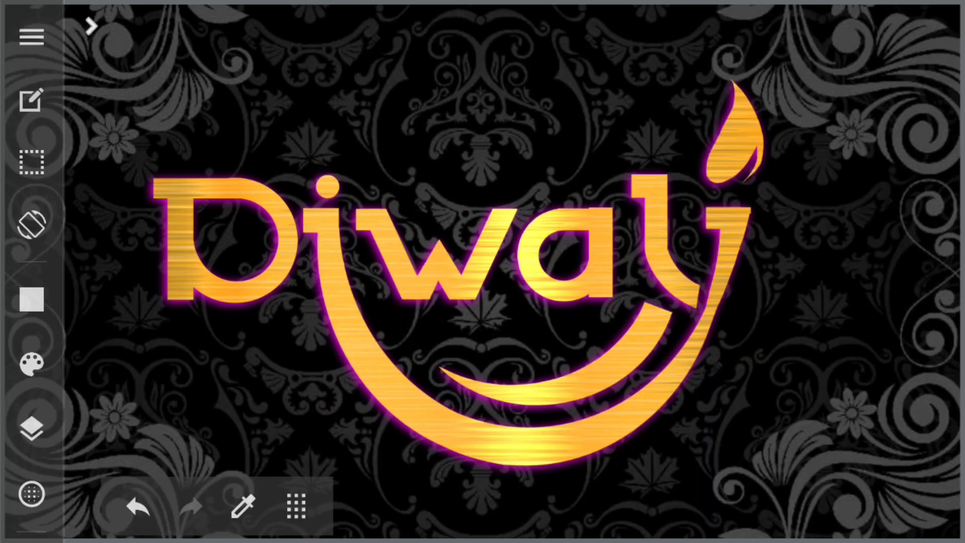
# Merge the gold lettering down onto its magenta glow layer.
pyautogui.click(31, 428)
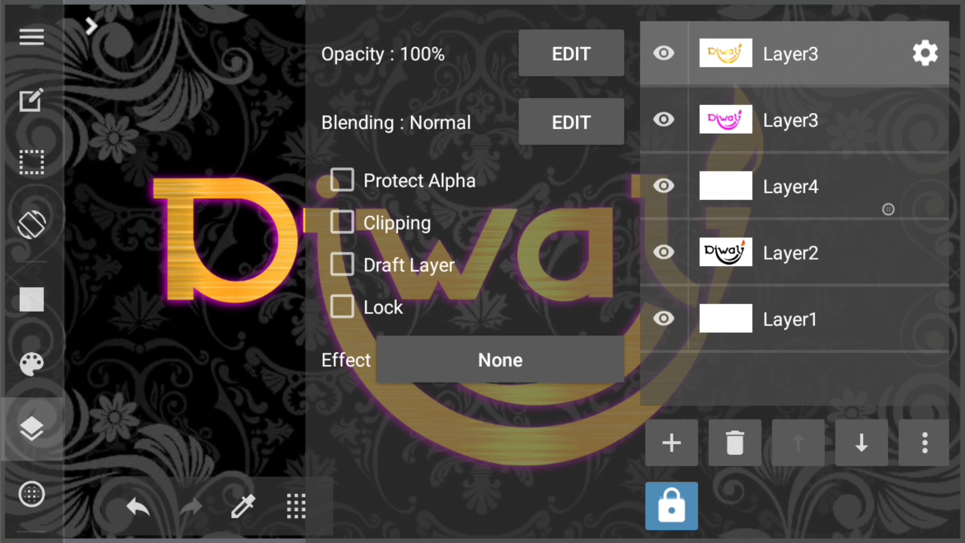
pyautogui.click(924, 443)
pyautogui.click(891, 146)
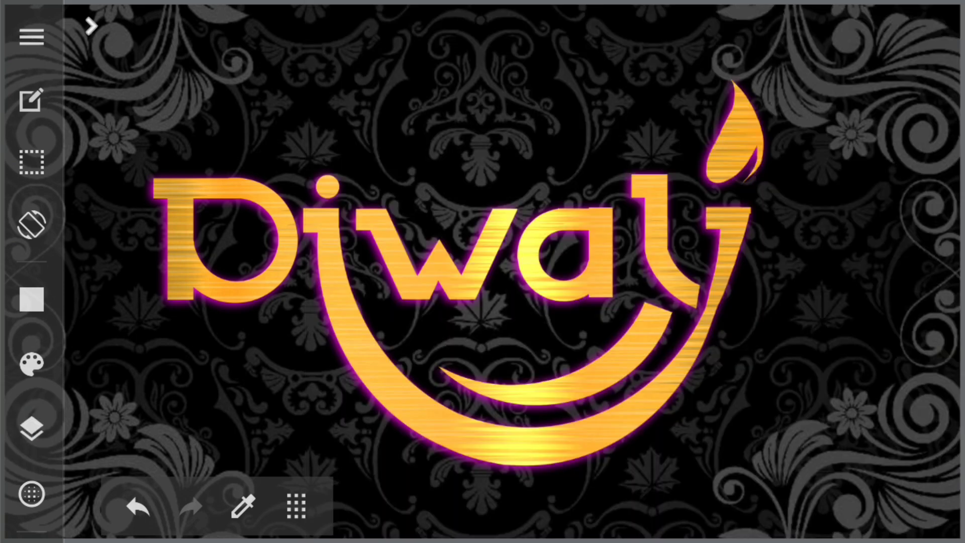
# Zoom in and set up the lasso eraser, limited to the current layer, to remove the gold flame.
pyautogui.scroll(5, 805, 125)
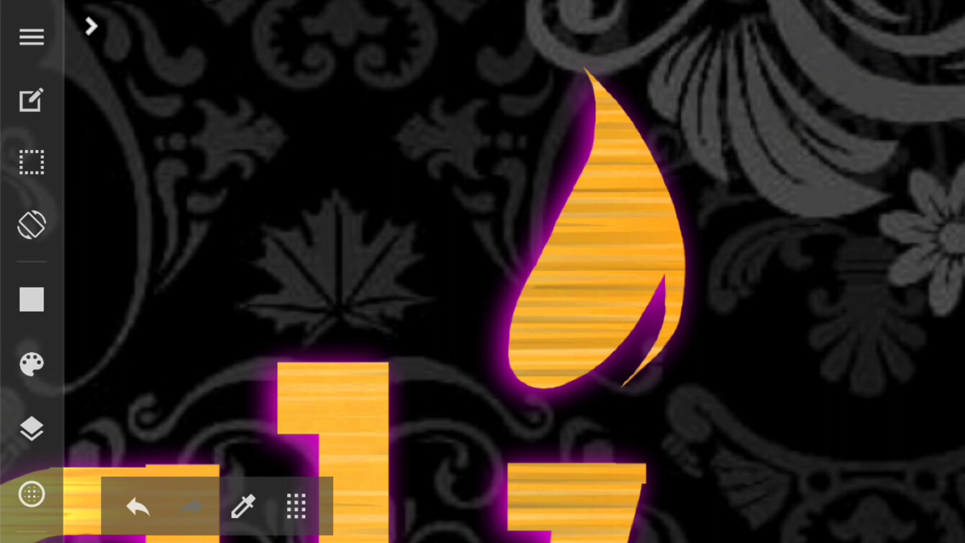
pyautogui.click(31, 300)
pyautogui.click(205, 30)
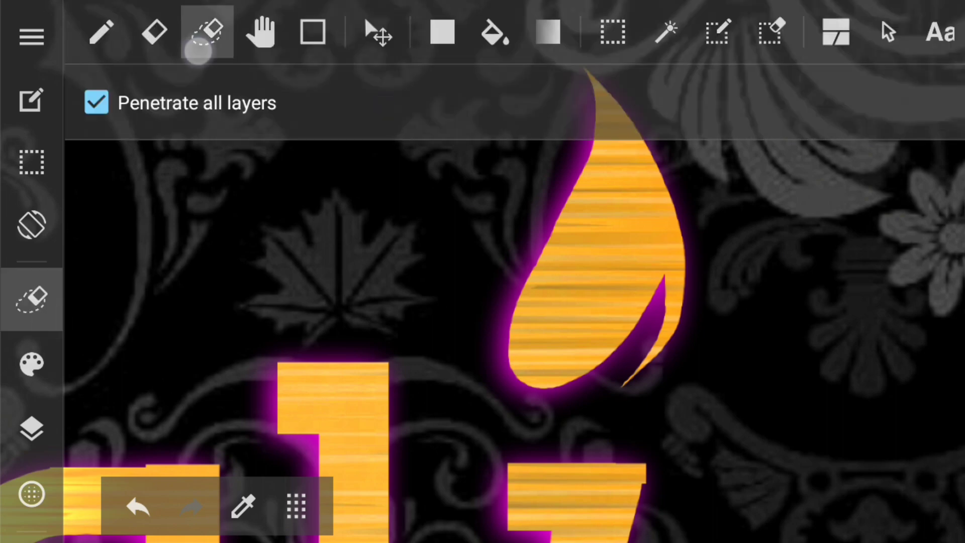
pyautogui.click(38, 301)
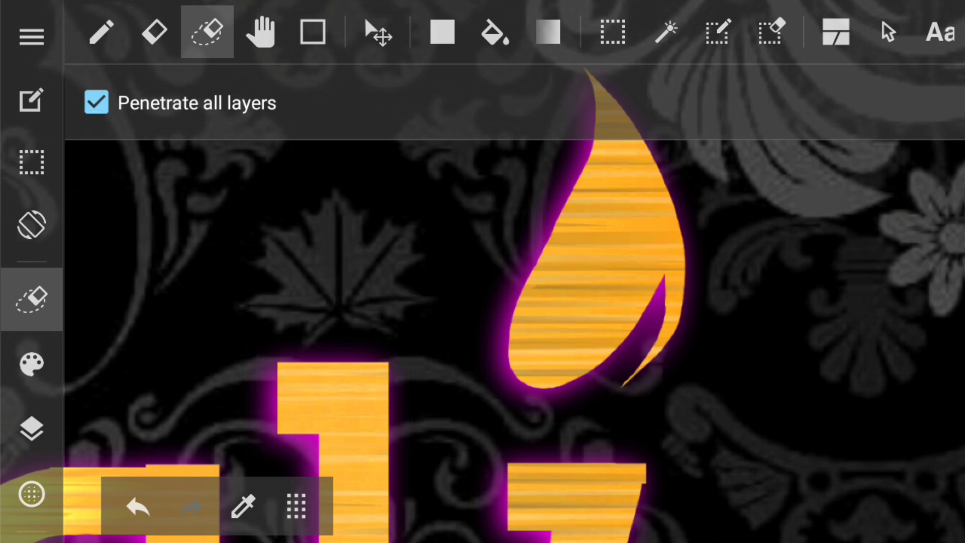
pyautogui.click(95, 101)
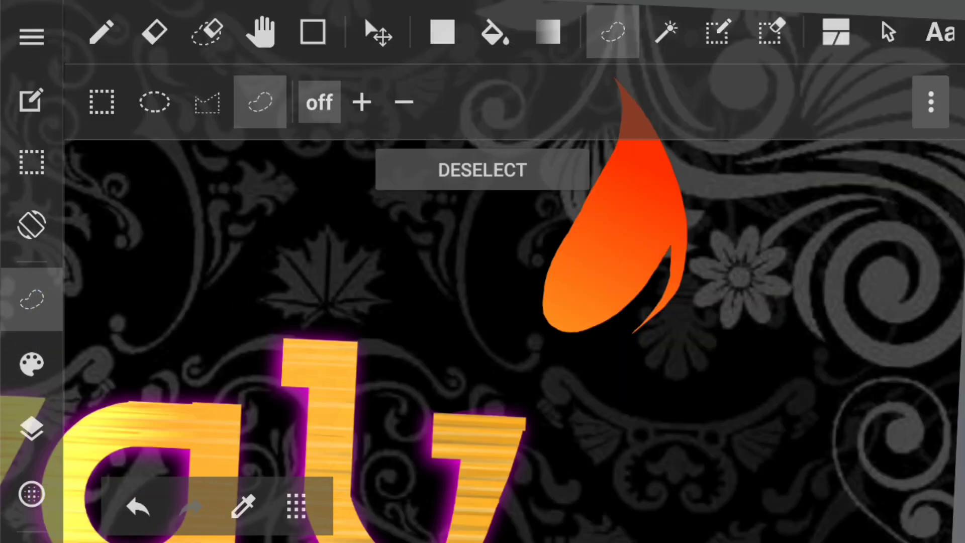
# Move the orange flame down-left above the lettering and shrink it with Free Transform.
pyautogui.click(378, 34)
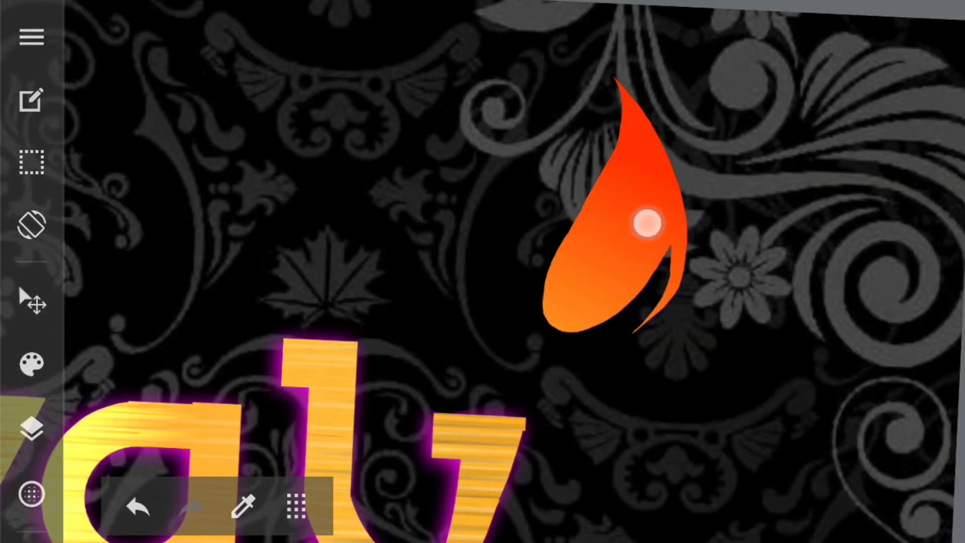
pyautogui.moveTo(647, 222)
pyautogui.mouseDown()
pyautogui.moveTo(568, 273)
pyautogui.moveTo(563, 288)
pyautogui.mouseUp()
pyautogui.click(31, 162)
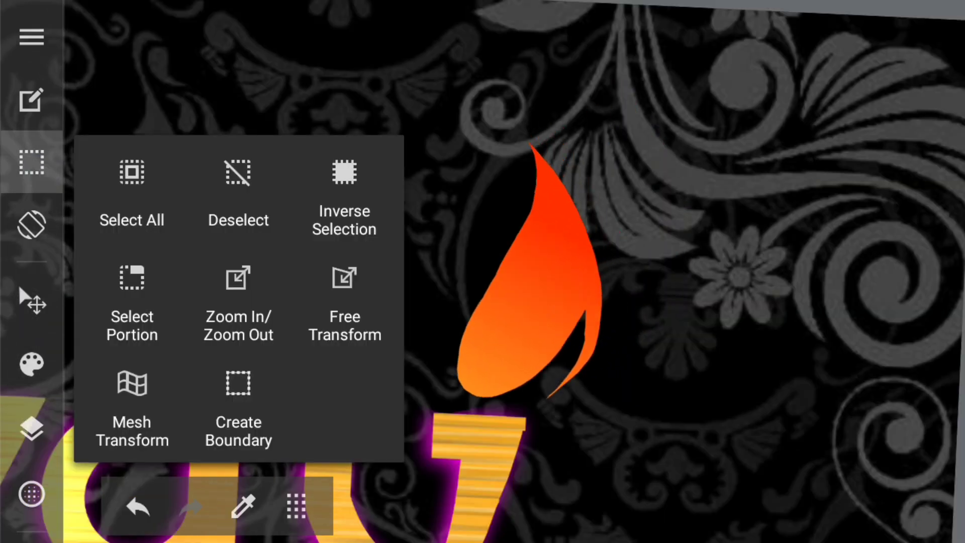
pyautogui.click(238, 293)
pyautogui.moveTo(628, 133); pyautogui.dragTo(595, 183)
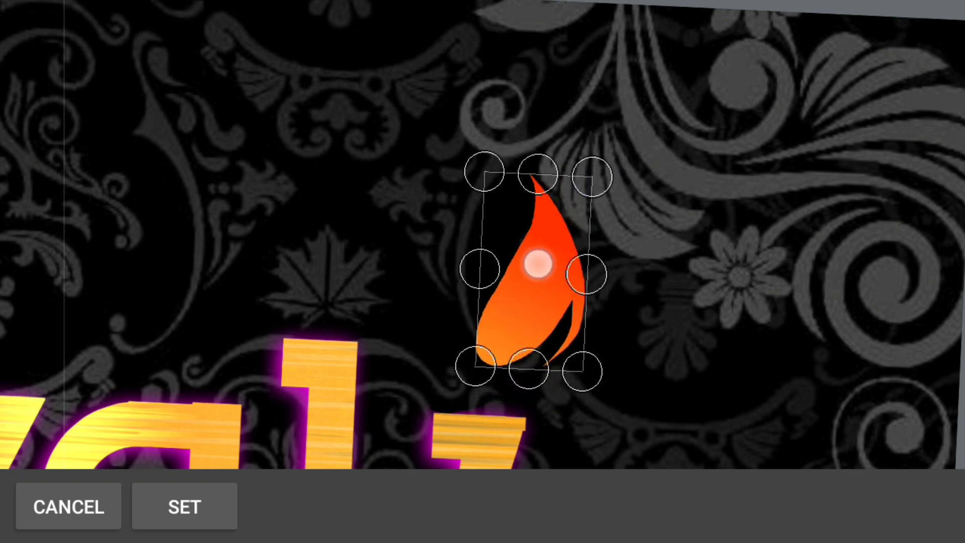
pyautogui.moveTo(539, 263); pyautogui.dragTo(522, 285)
pyautogui.click(201, 507)
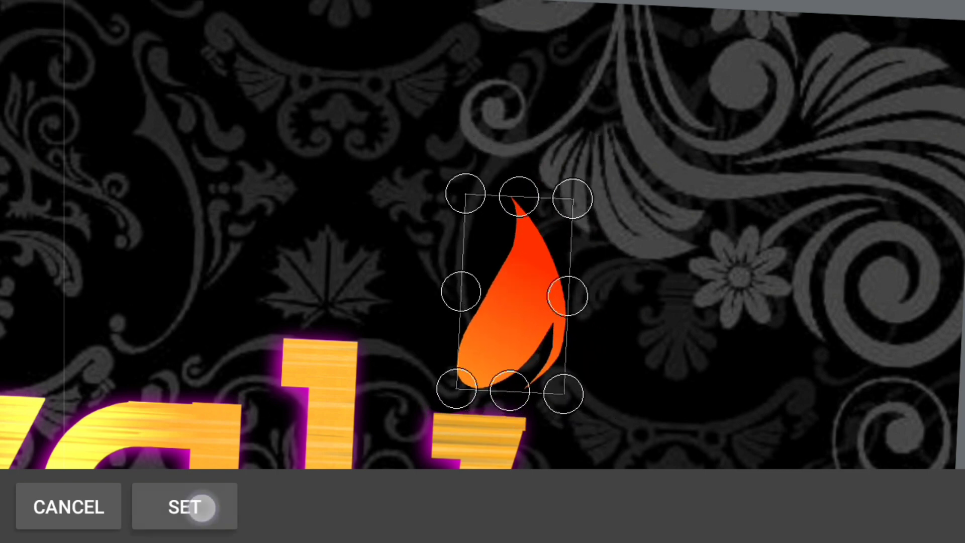
pyautogui.scroll(-5, 812, 229)
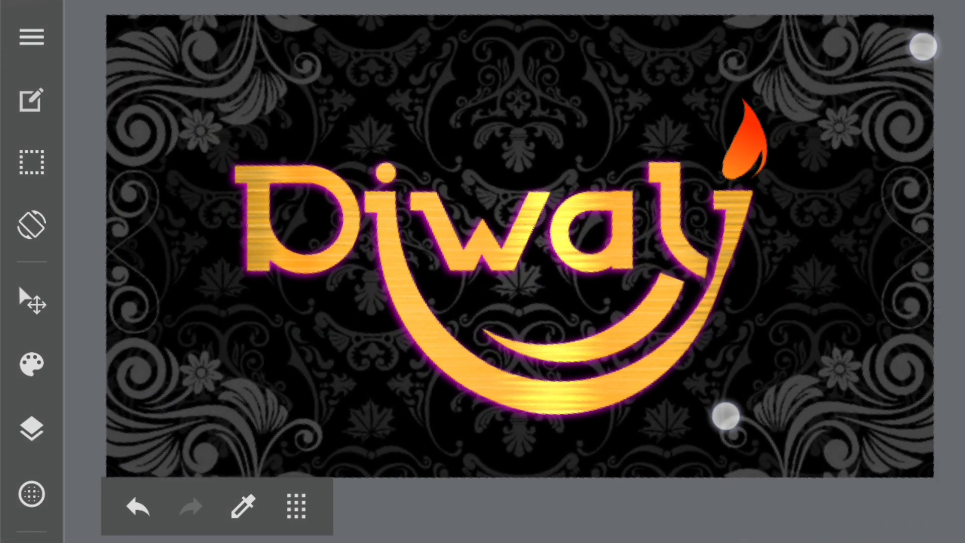